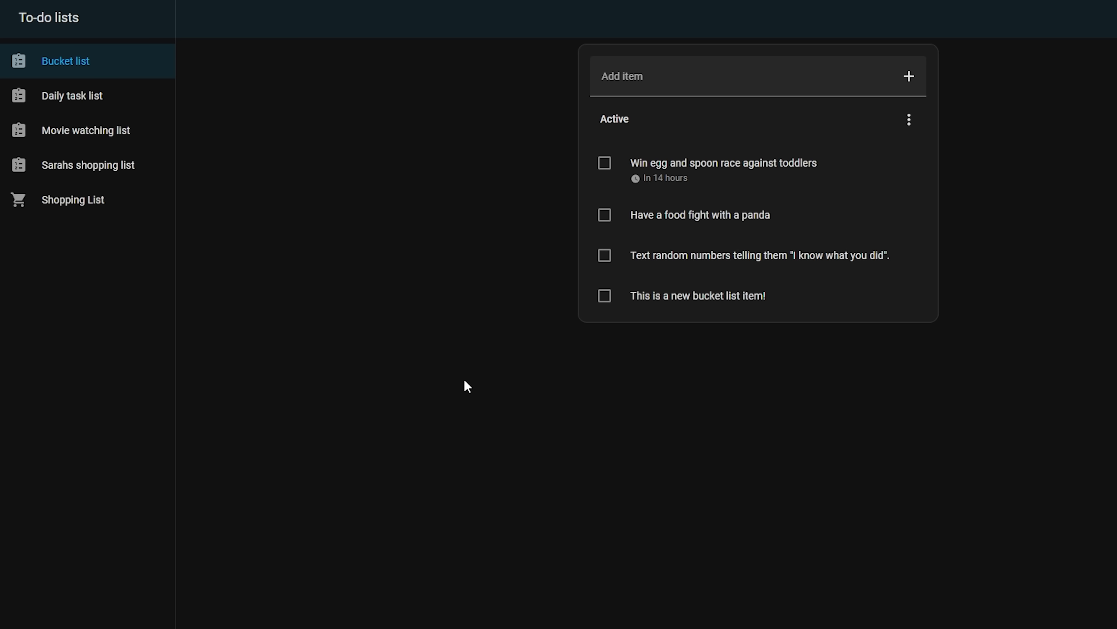
- Browse the Daily task and Movie watching lists, then open the egg and spoon race item's description
{"action": "left_click", "coordinate": [107, 110]}
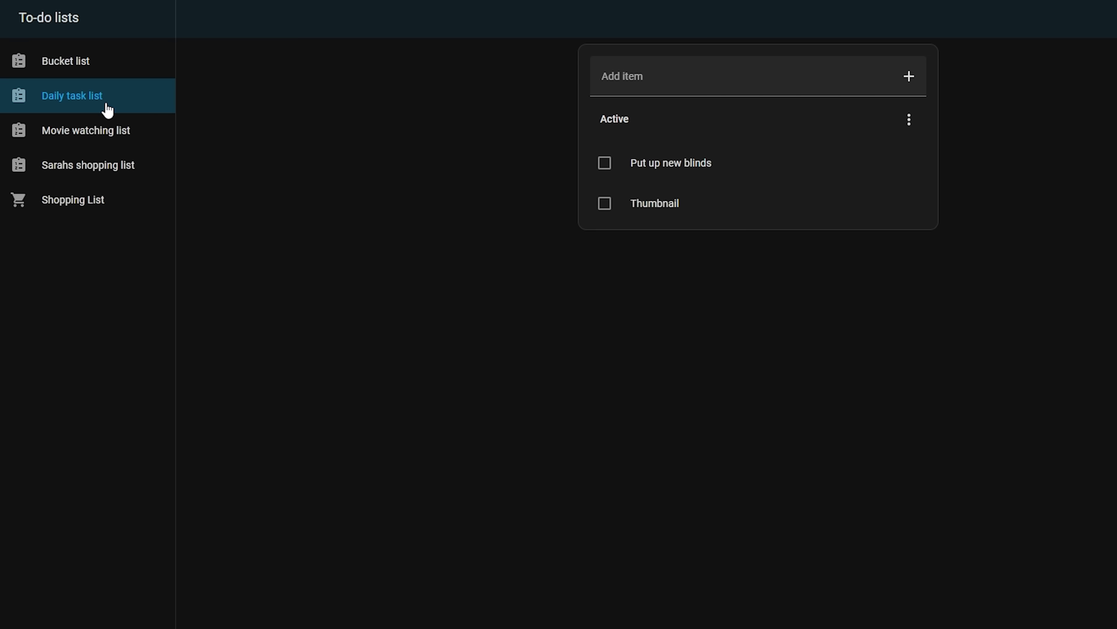
{"action": "left_click", "coordinate": [108, 134]}
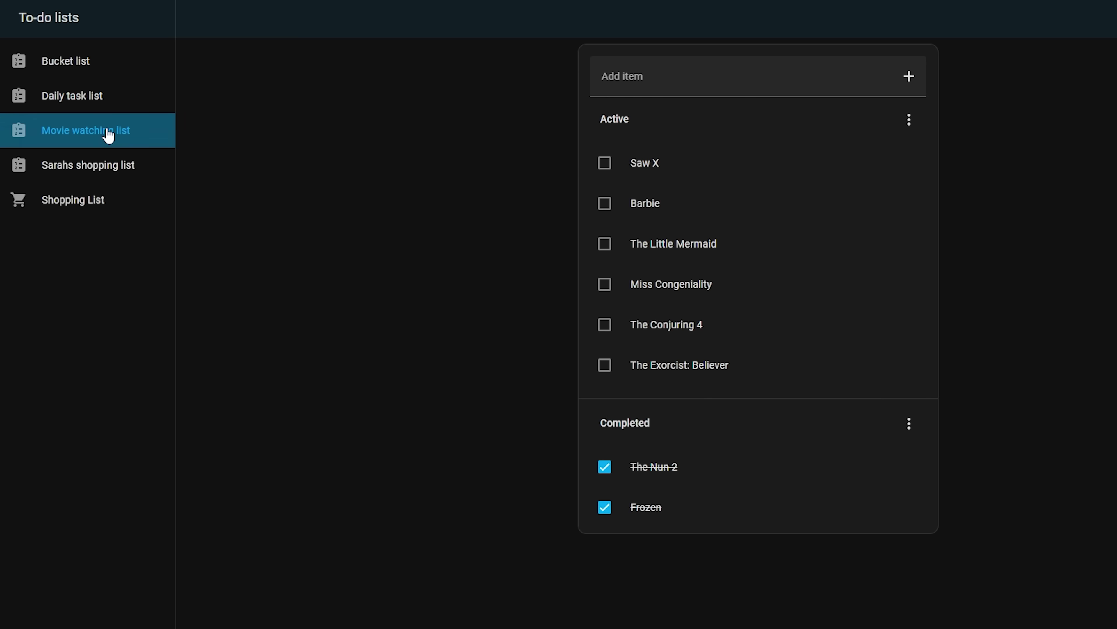
{"action": "left_click", "coordinate": [82, 70]}
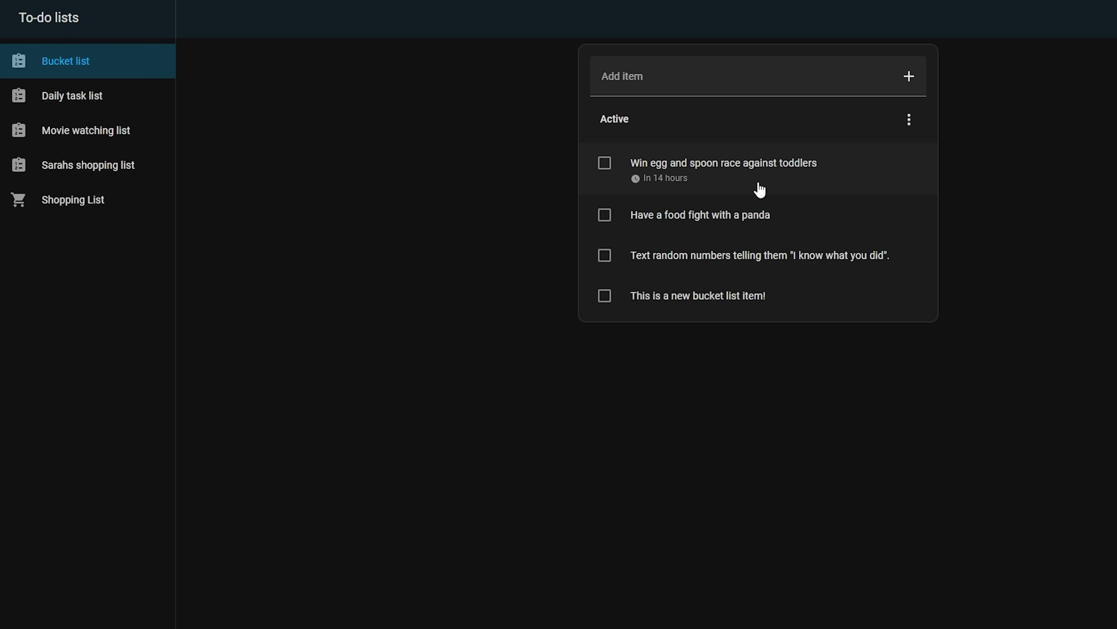
{"action": "left_click", "coordinate": [761, 188]}
{"action": "left_click", "coordinate": [575, 342]}
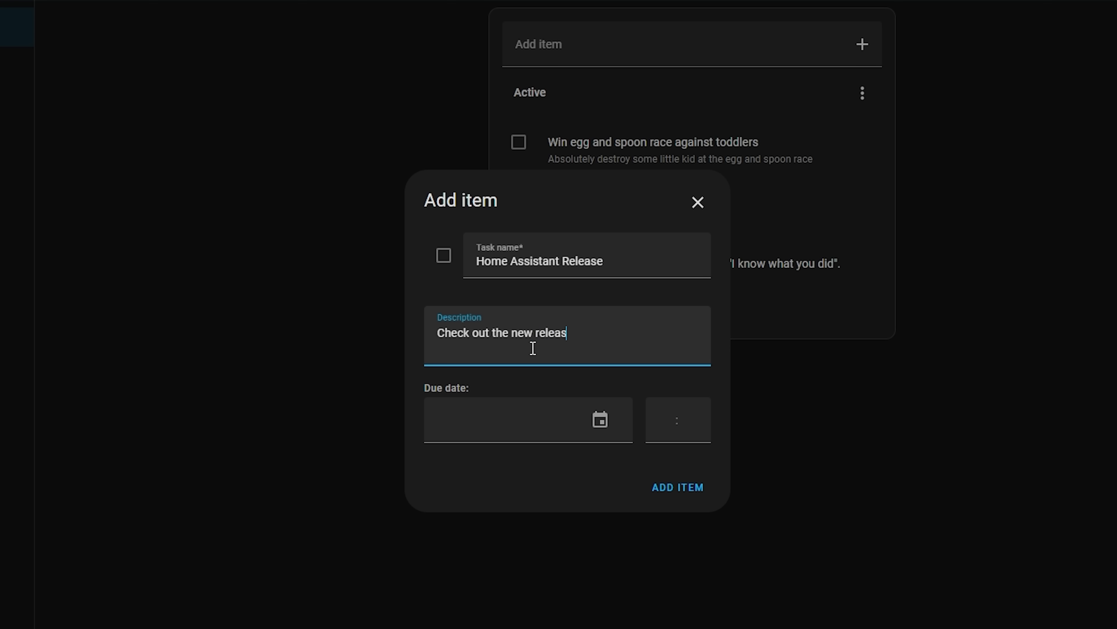
- Add the Home Assistant Release item, with 'release!' and its website link in the description
{"action": "type", "text": "elease!"}
{"action": "key", "text": "Return"}
{"action": "type", "text": "https://home-assistant.io"}
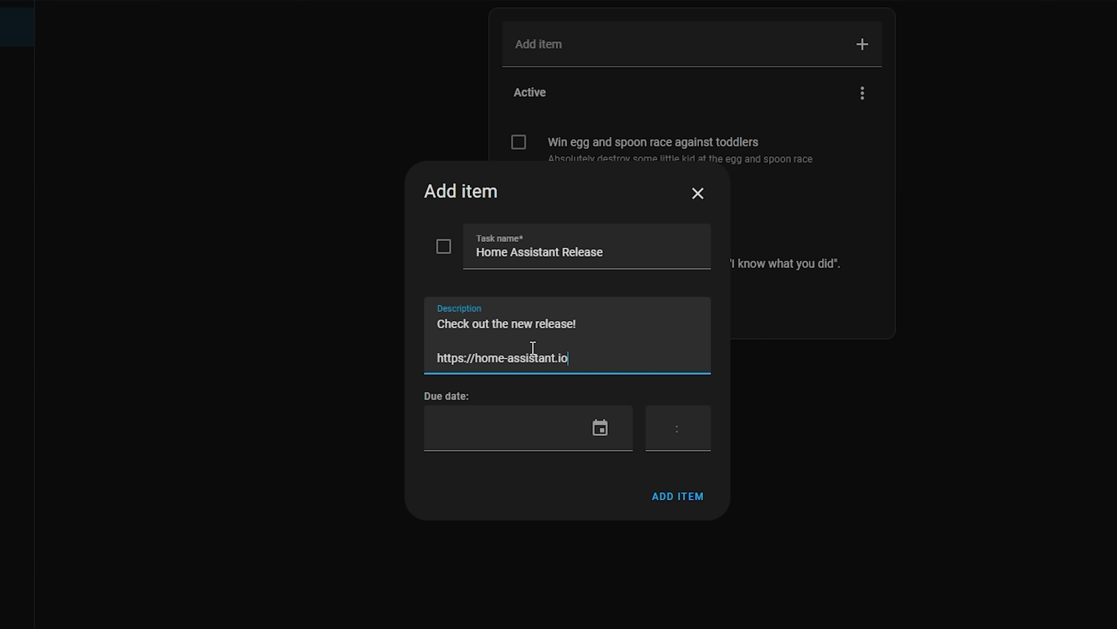
{"action": "left_click", "coordinate": [678, 496]}
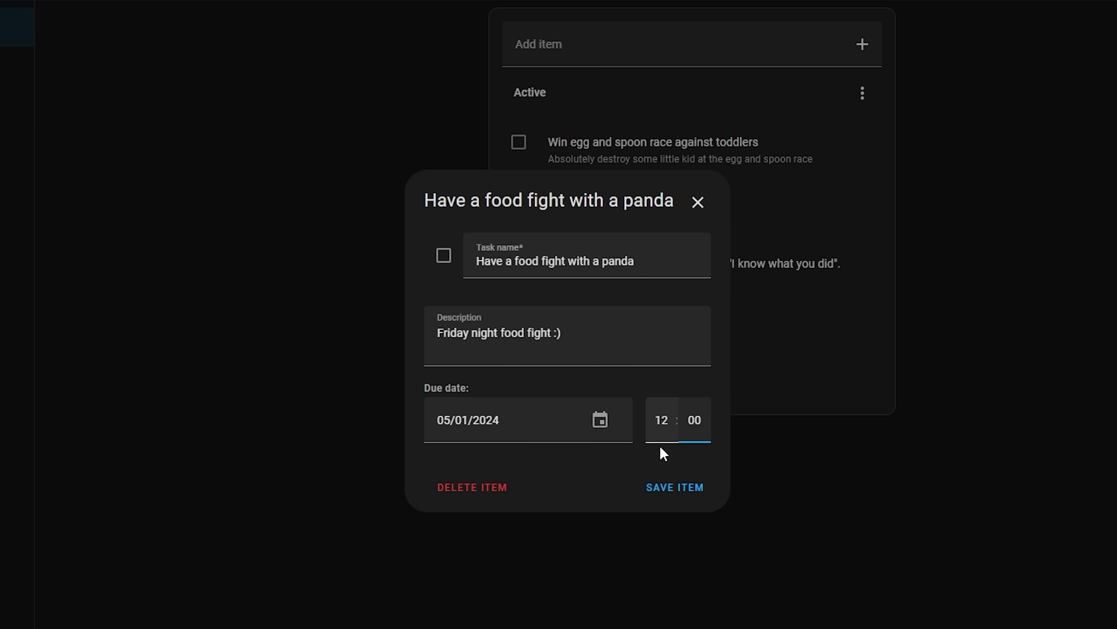
- Set the panda food fight item's due date to 3 January 2024 and save it
{"action": "left_click", "coordinate": [691, 489]}
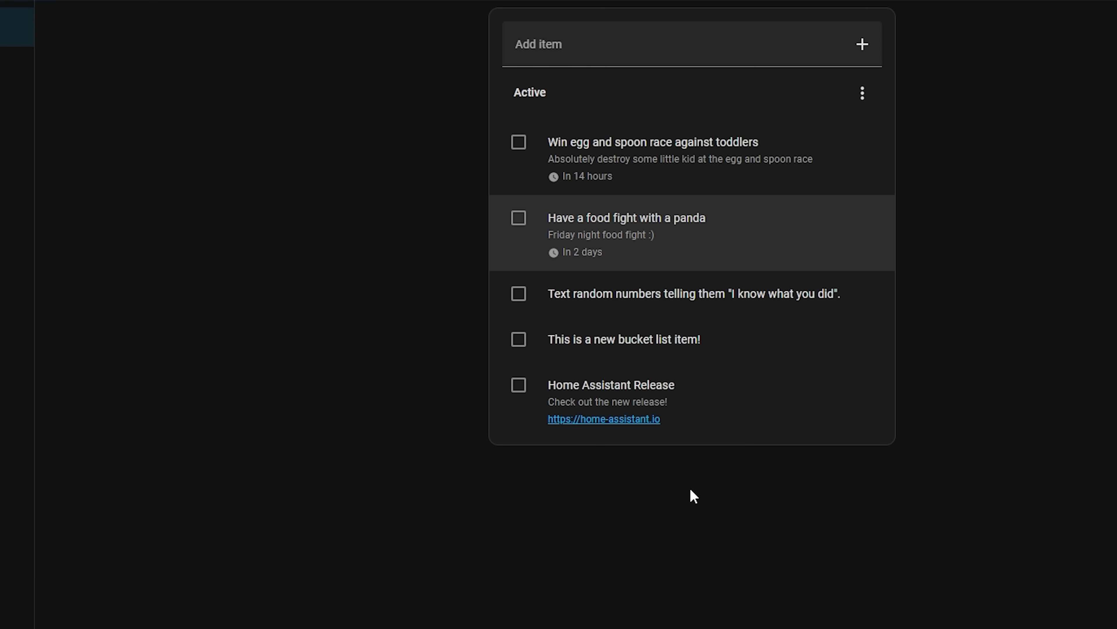
{"action": "left_click", "coordinate": [690, 254]}
{"action": "left_click", "coordinate": [605, 423]}
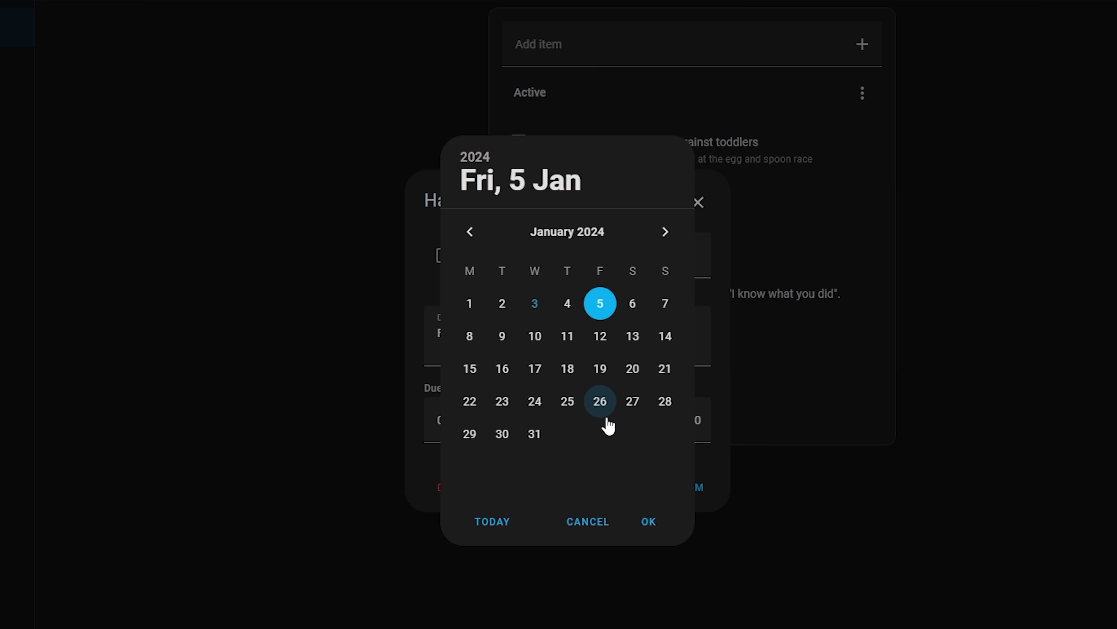
{"action": "left_click", "coordinate": [535, 303]}
{"action": "left_click", "coordinate": [648, 524]}
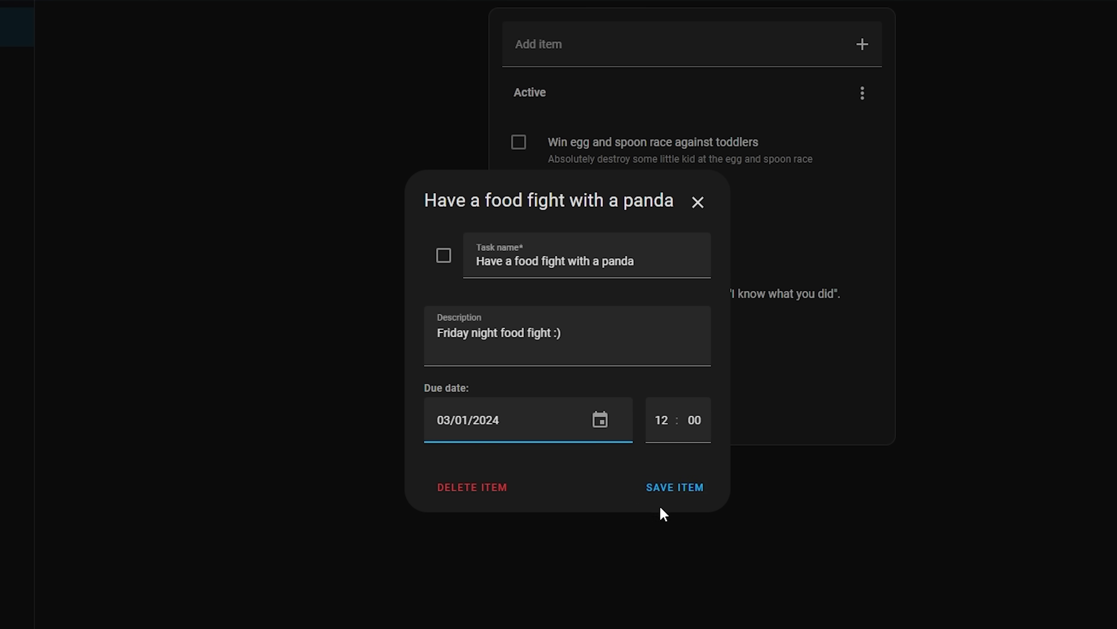
{"action": "left_click", "coordinate": [675, 487]}
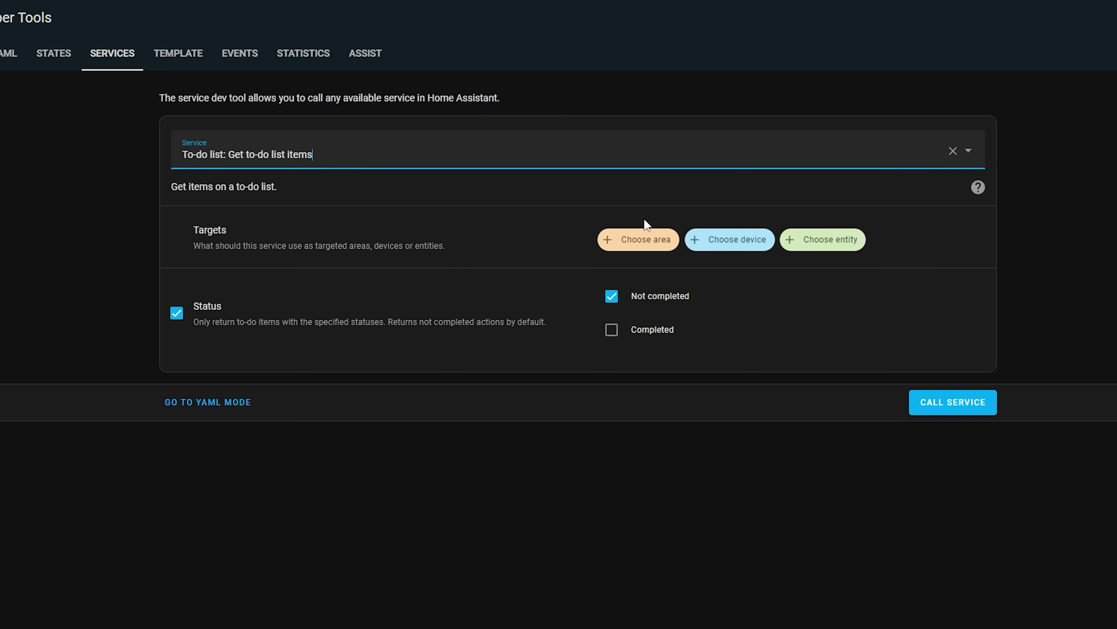
- Call Get to-do list items on the Bucket list with Status unticked and scroll the response
{"action": "left_click", "coordinate": [819, 248]}
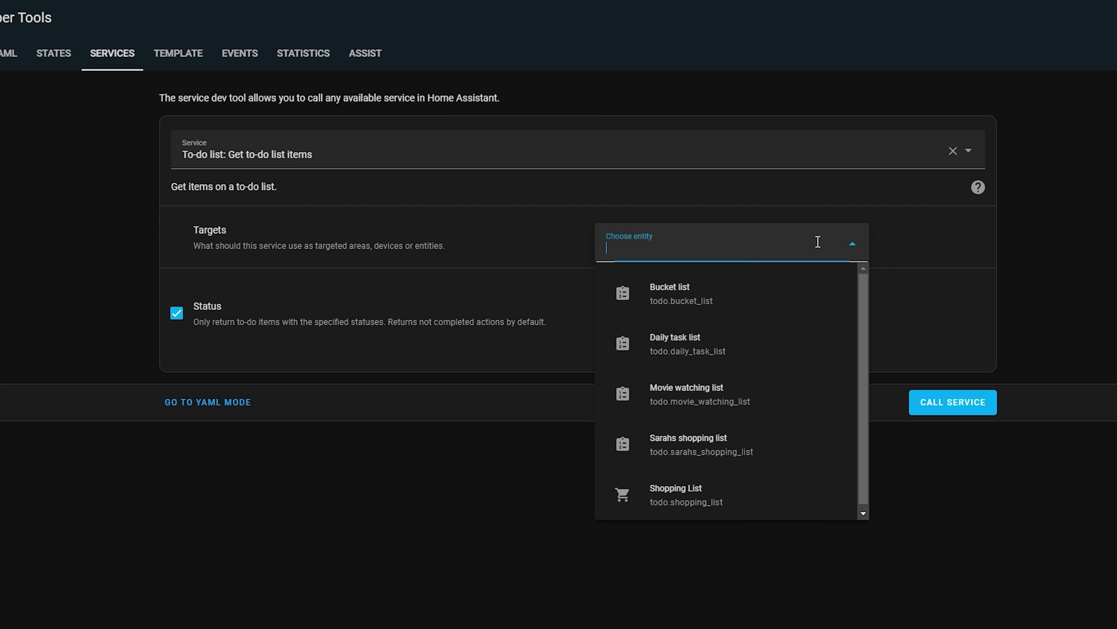
{"action": "left_click", "coordinate": [684, 307]}
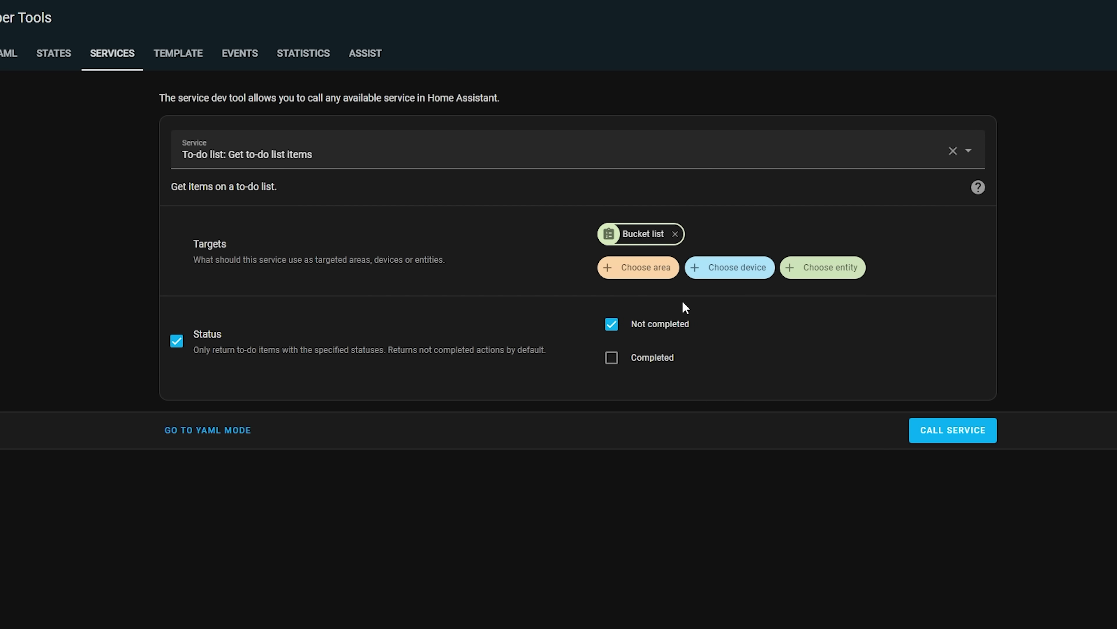
{"action": "left_click", "coordinate": [180, 339]}
{"action": "left_click", "coordinate": [964, 434]}
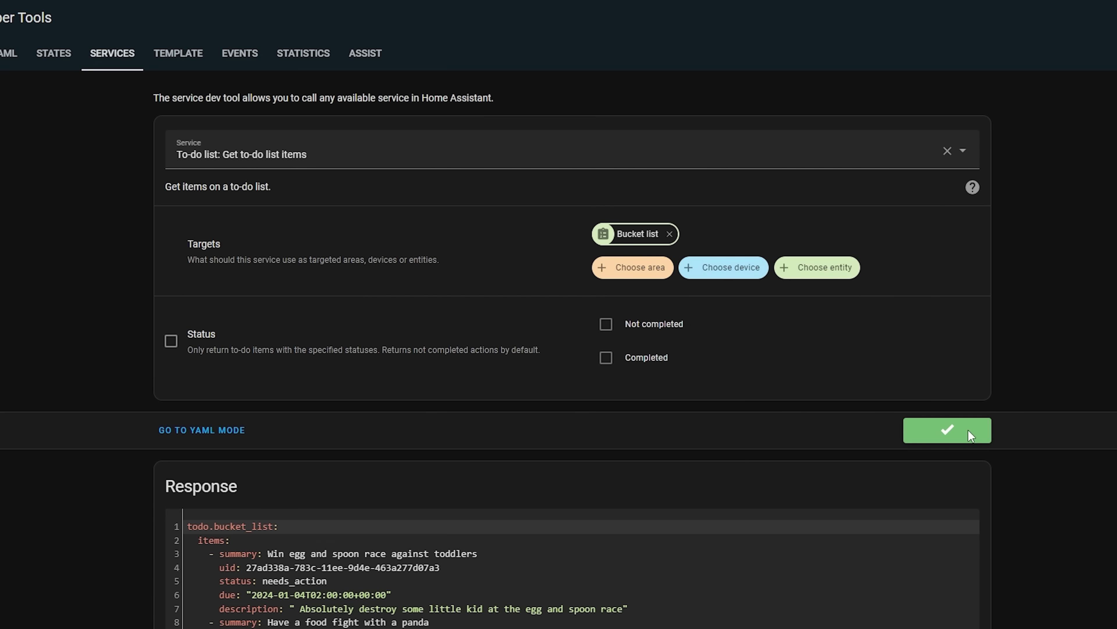
{"action": "scroll", "coordinate": [697, 530], "scroll_direction": "down", "scroll_amount": 6}
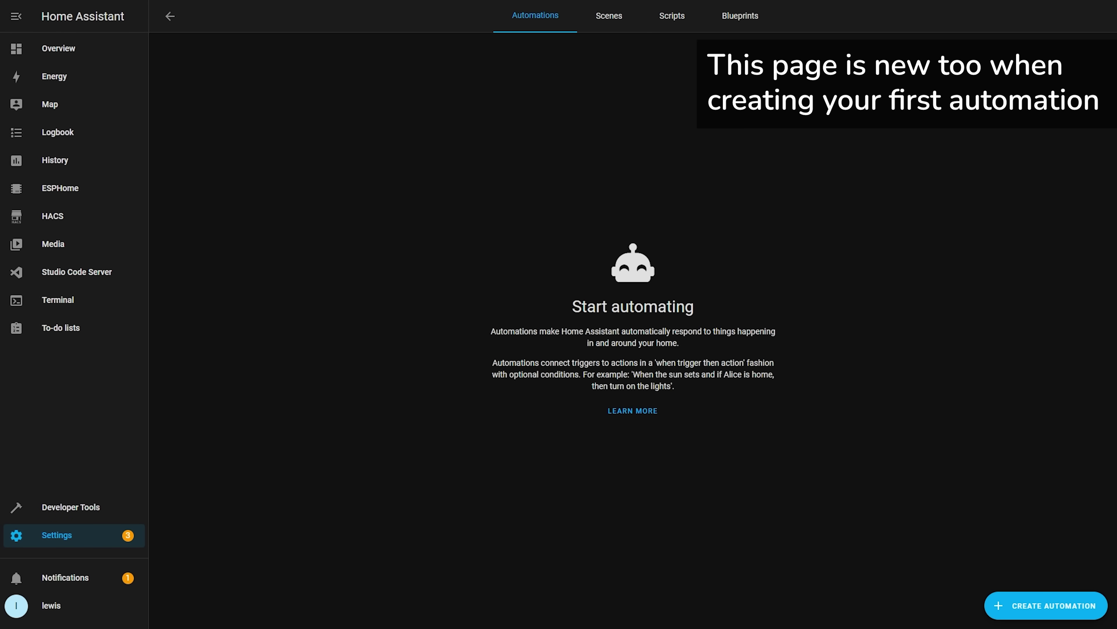
- Choose Create new automation to open a blank automation editor
{"action": "left_click", "coordinate": [1045, 606]}
{"action": "left_click", "coordinate": [538, 292]}
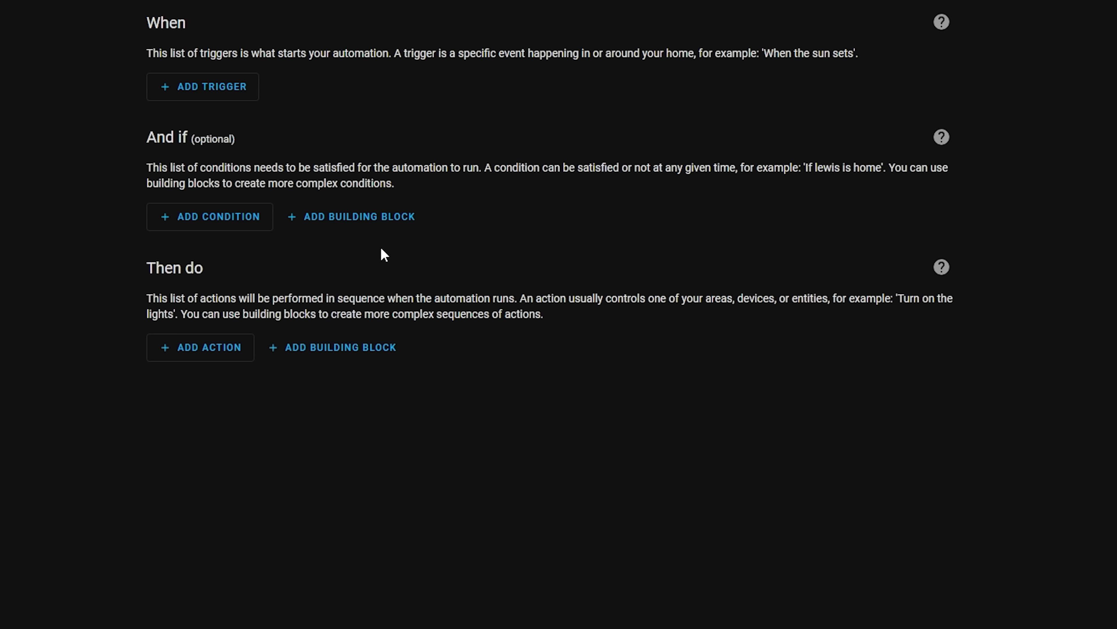
{"action": "left_click", "coordinate": [382, 223]}
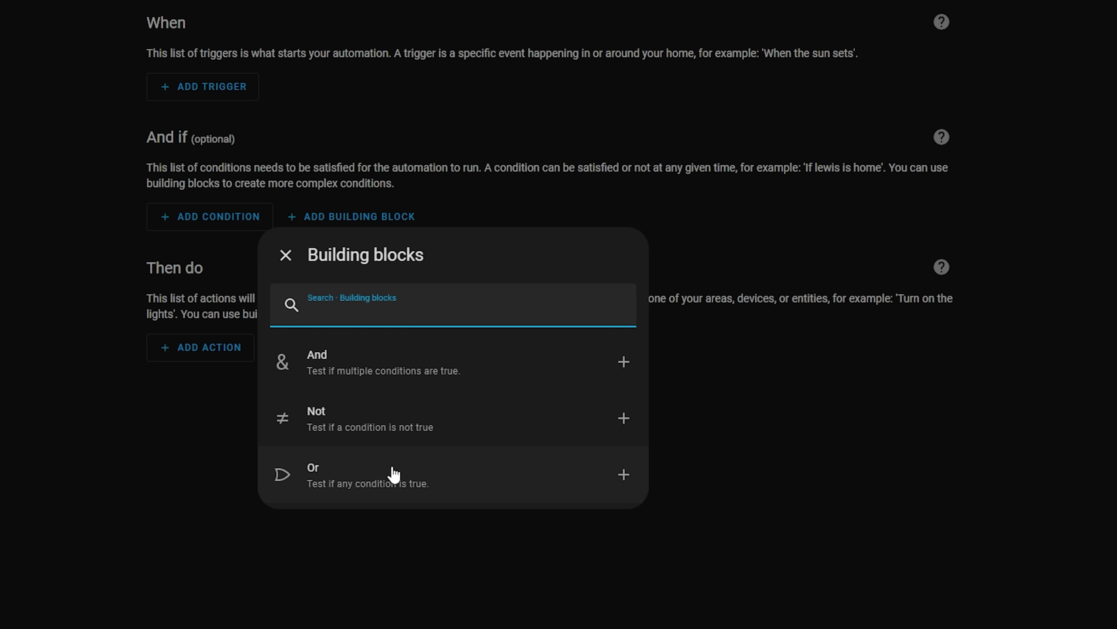
{"action": "left_click", "coordinate": [390, 534]}
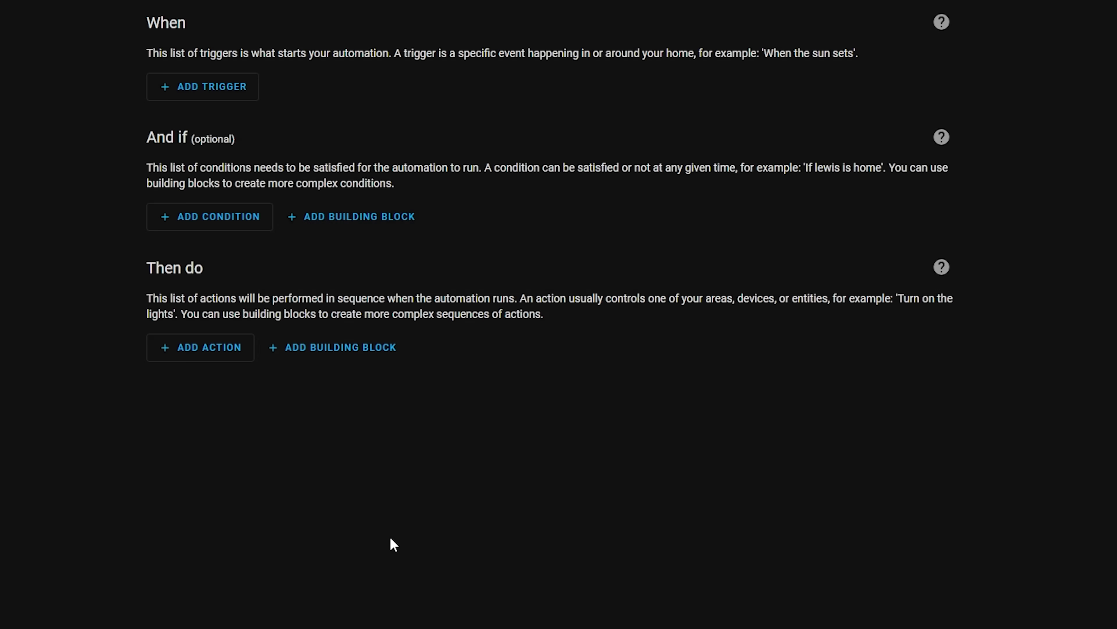
{"action": "left_click", "coordinate": [357, 357]}
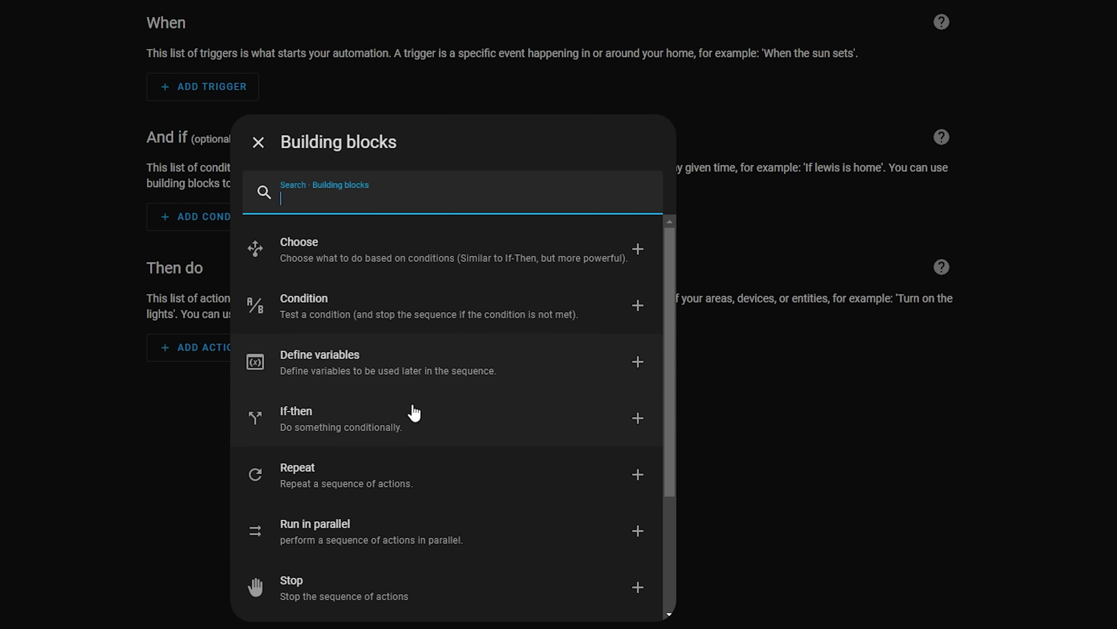
{"action": "scroll", "coordinate": [415, 538], "scroll_direction": "down", "scroll_amount": 4}
{"action": "scroll", "coordinate": [417, 537], "scroll_direction": "up", "scroll_amount": 4}
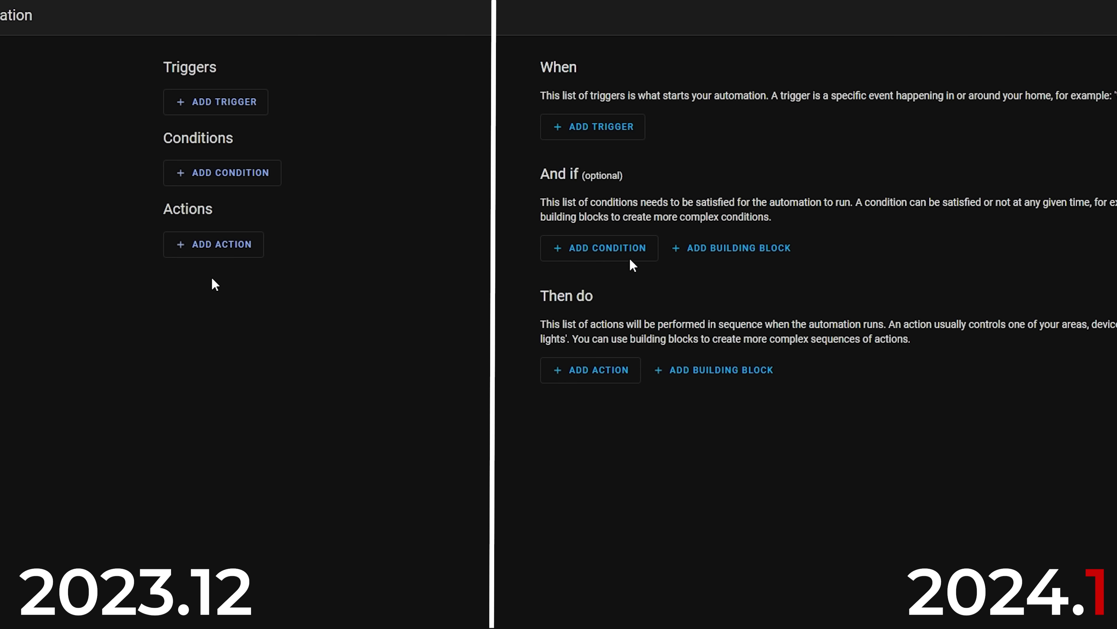
{"action": "left_click", "coordinate": [623, 250]}
{"action": "left_click", "coordinate": [247, 176]}
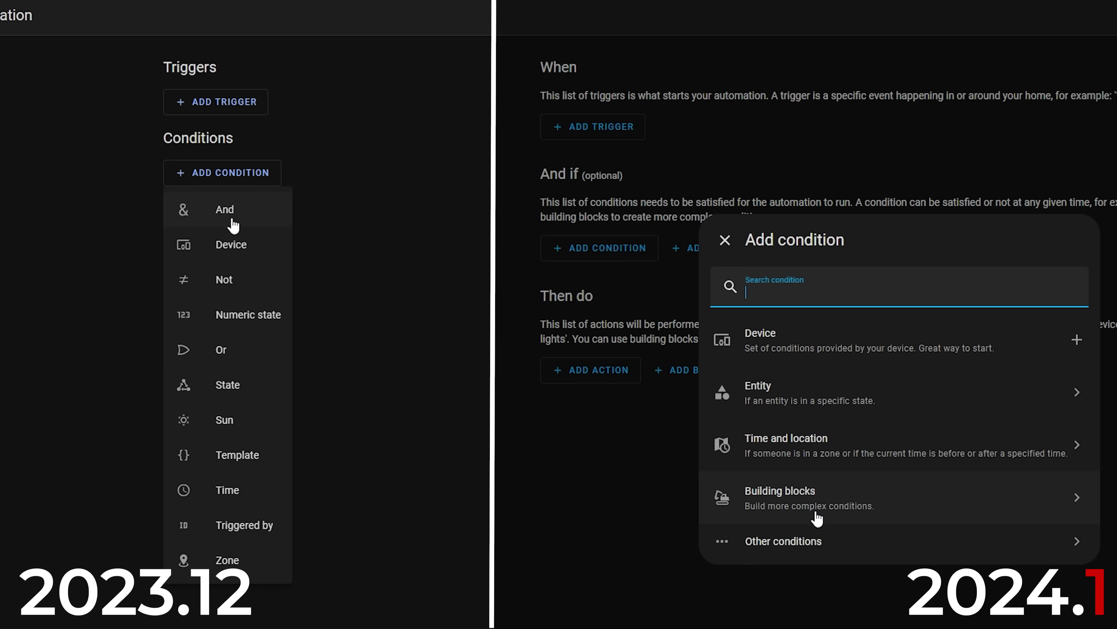
{"action": "left_click", "coordinate": [619, 588]}
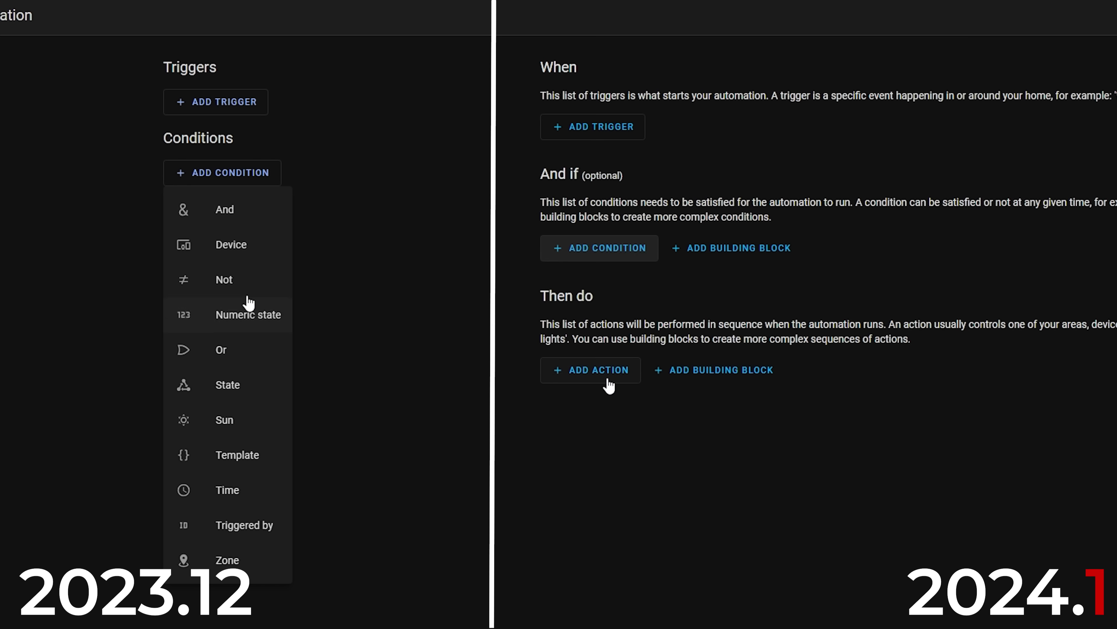
{"action": "left_click", "coordinate": [608, 380]}
{"action": "scroll", "coordinate": [748, 374], "scroll_direction": "down", "scroll_amount": 10}
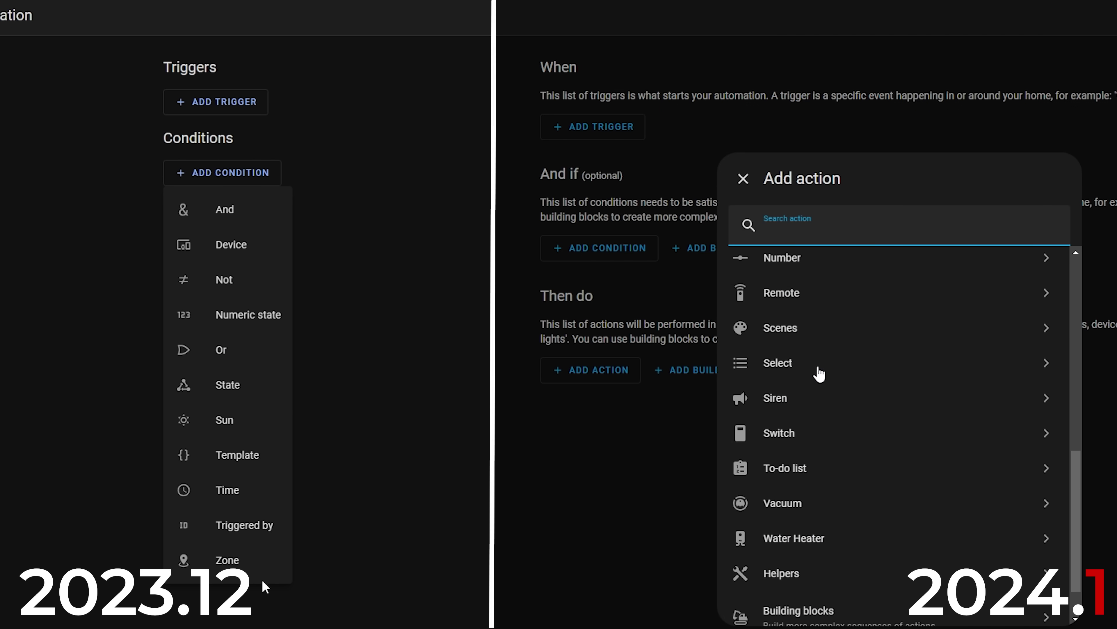
{"action": "scroll", "coordinate": [748, 375], "scroll_direction": "up", "scroll_amount": 10}
{"action": "left_click", "coordinate": [412, 394]}
{"action": "left_click", "coordinate": [212, 247]}
{"action": "left_click", "coordinate": [643, 519]}
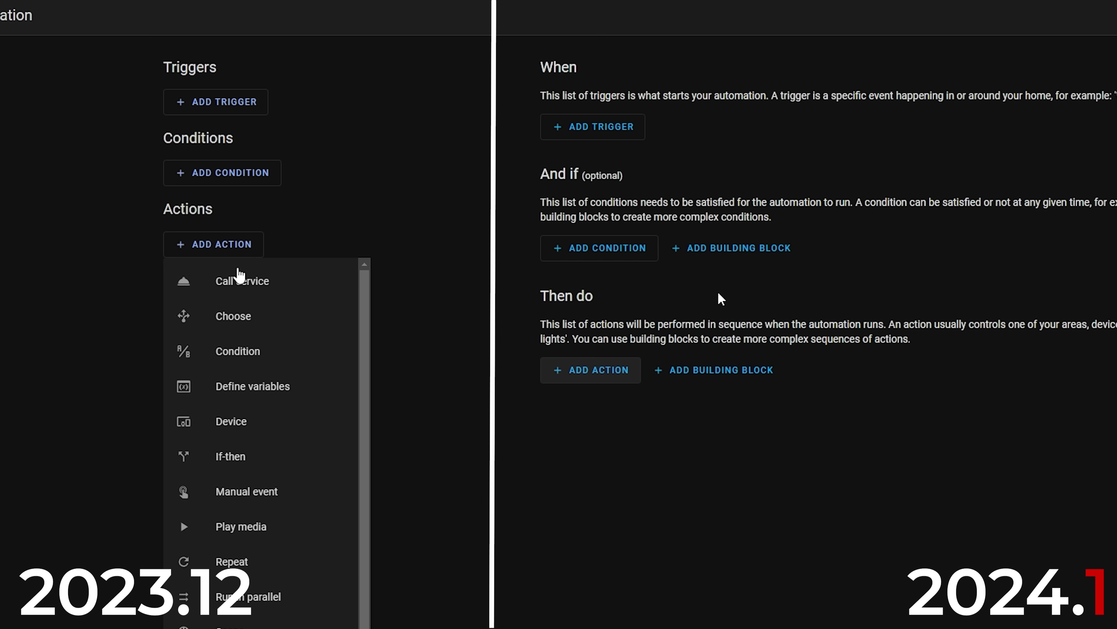
{"action": "triple_click", "coordinate": [721, 299]}
{"action": "left_click", "coordinate": [744, 248]}
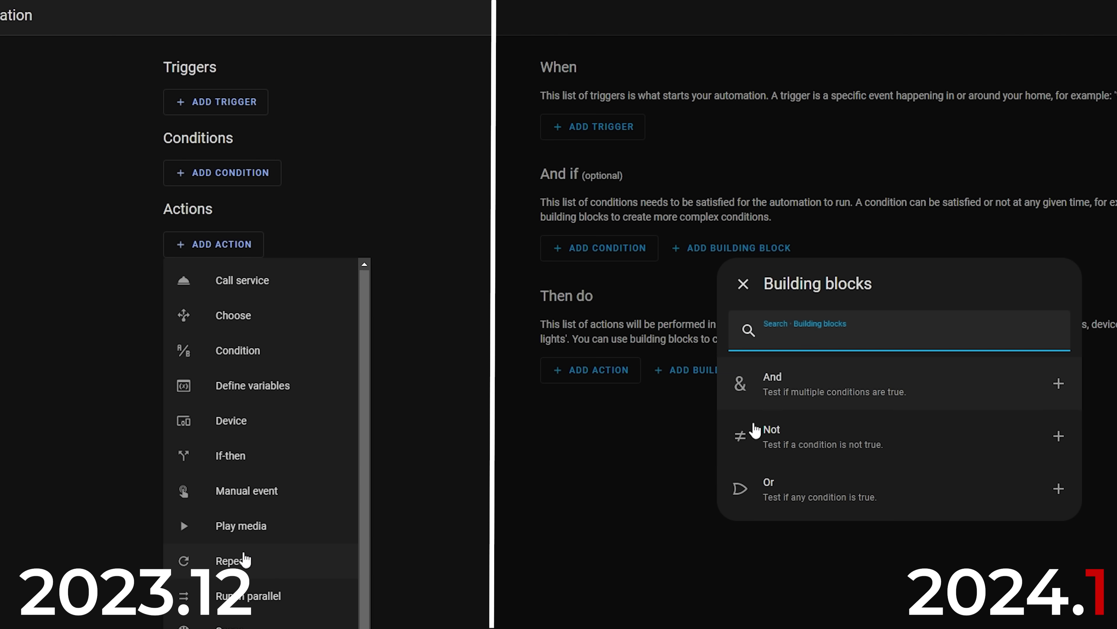
{"action": "left_click", "coordinate": [780, 524]}
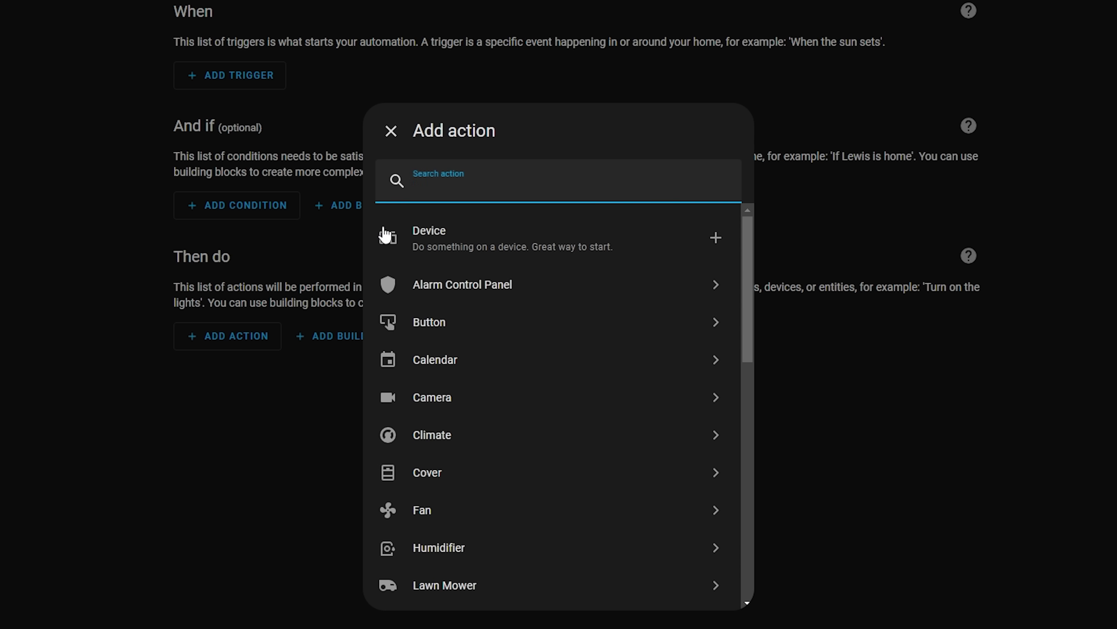
- Add a Cover: Close action, glance at its entity picker, then search the actions for 'light'
{"action": "scroll", "coordinate": [502, 395], "scroll_direction": "down", "scroll_amount": 10}
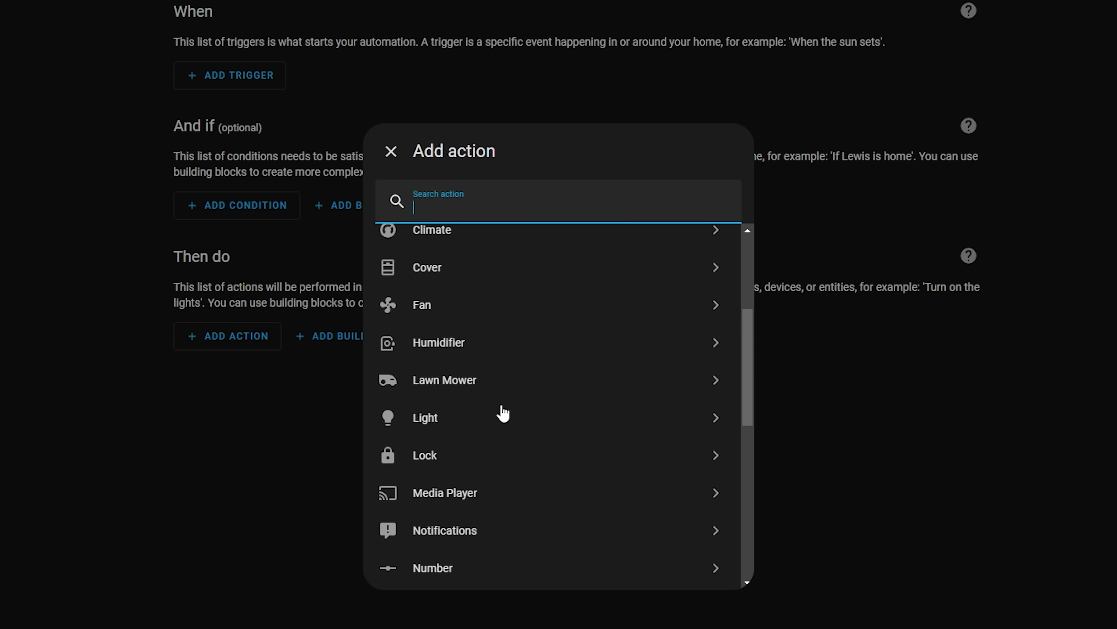
{"action": "scroll", "coordinate": [503, 413], "scroll_direction": "up", "scroll_amount": 10}
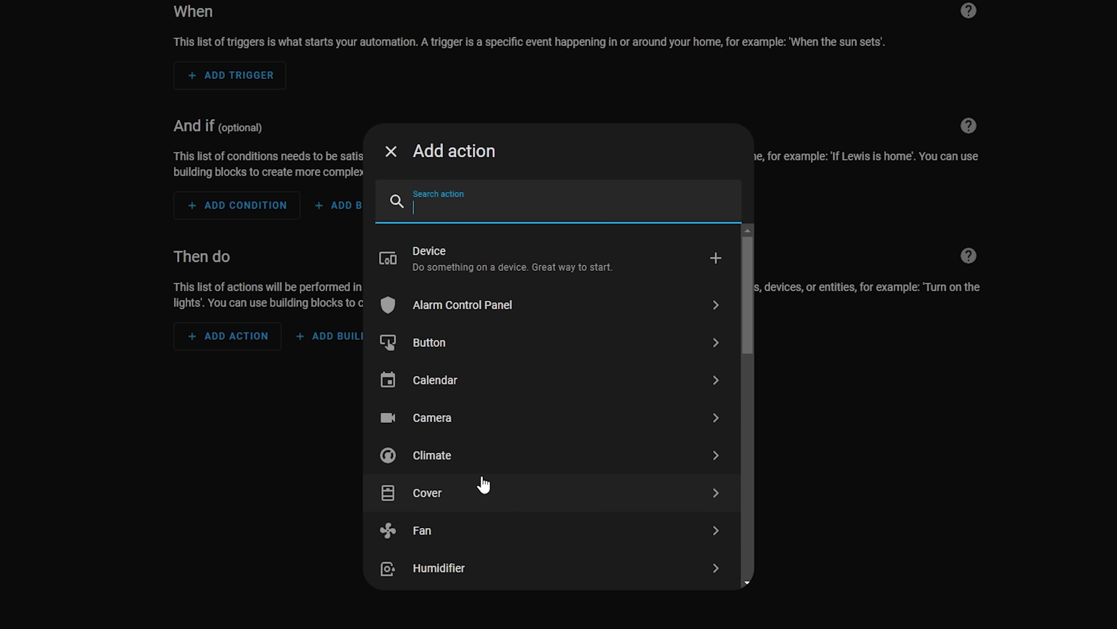
{"action": "left_click", "coordinate": [445, 500]}
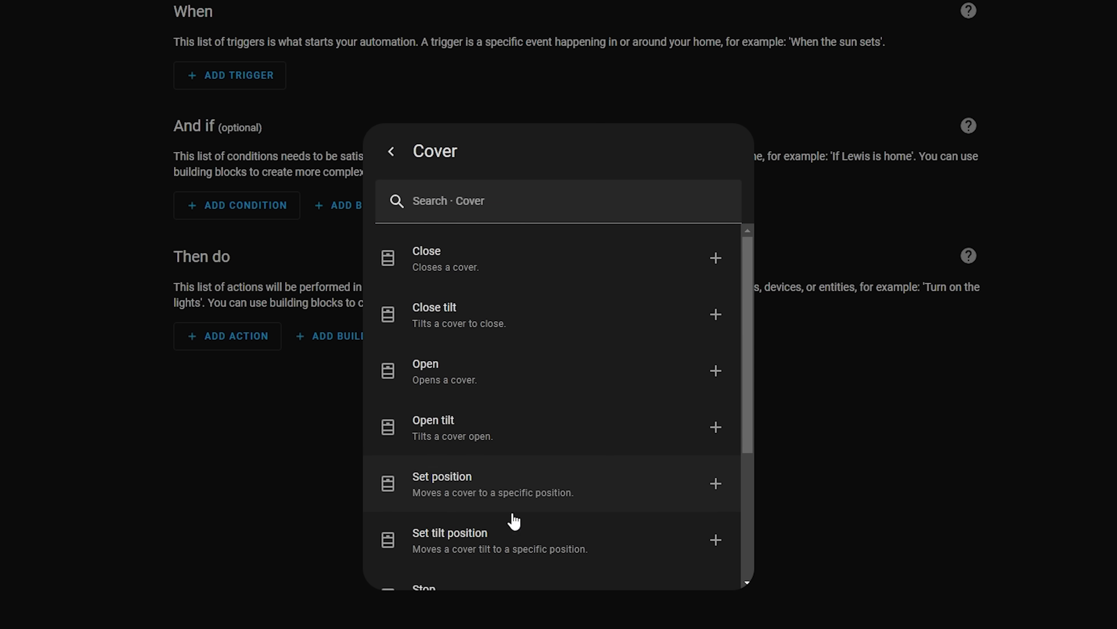
{"action": "left_click", "coordinate": [541, 281]}
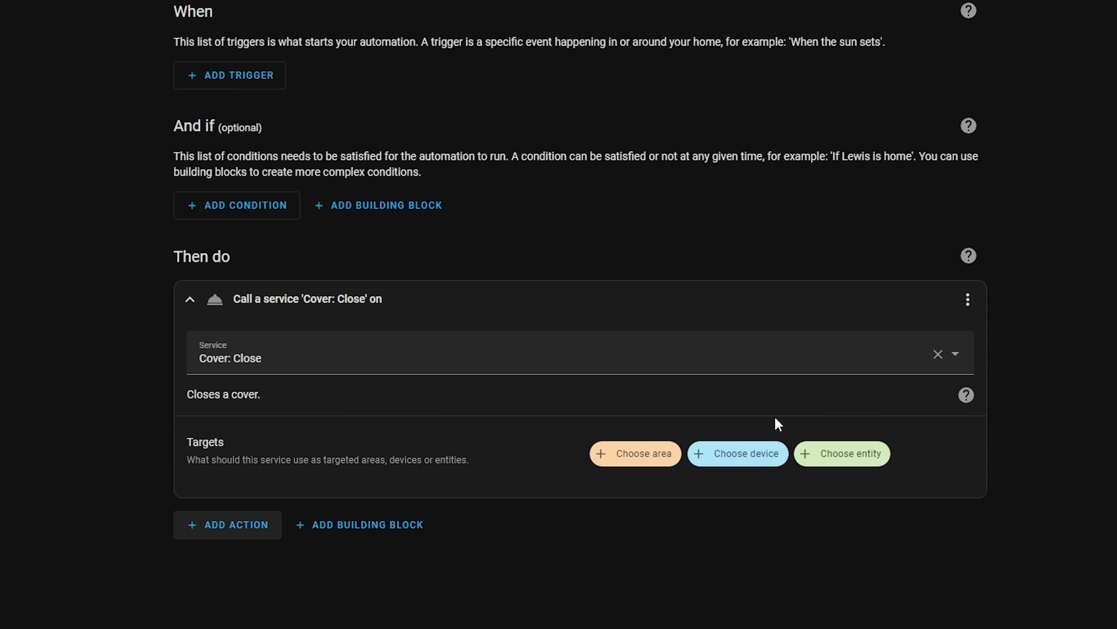
{"action": "left_click", "coordinate": [836, 458]}
{"action": "left_click", "coordinate": [1043, 397]}
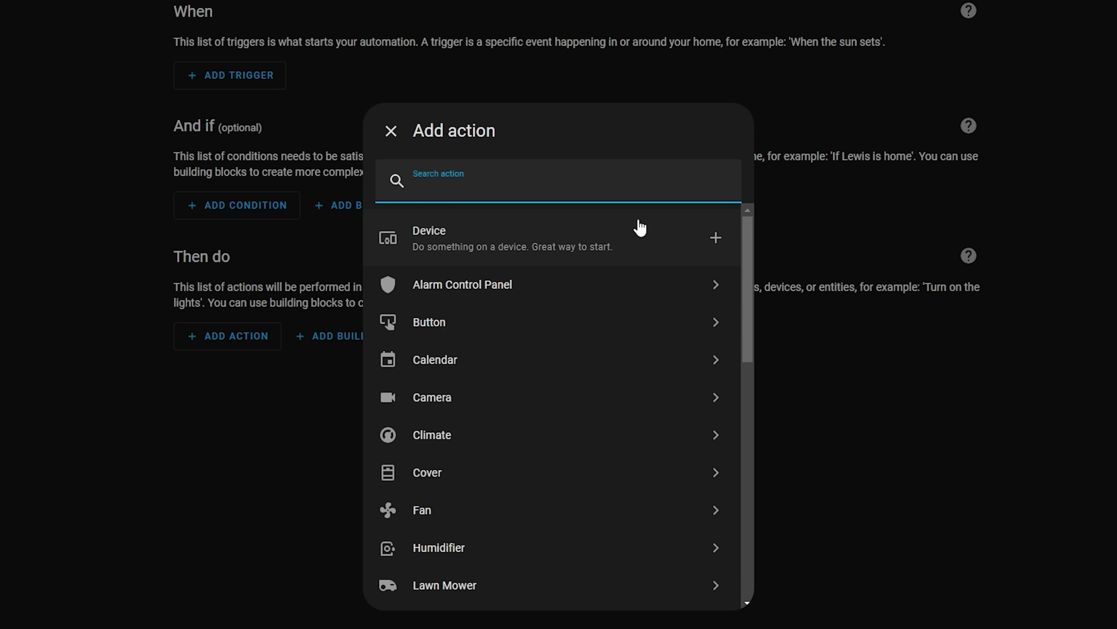
{"action": "type", "text": "light"}
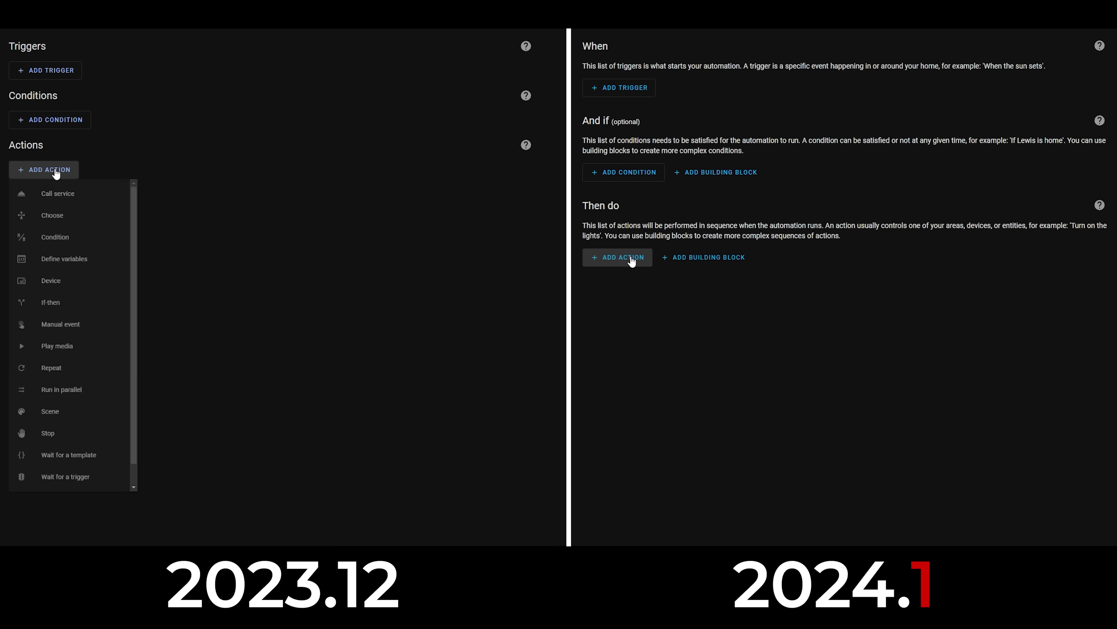
- Add Light: Turn on in the new editor, and via Call service 'light.turn' in the old one
{"action": "left_click", "coordinate": [630, 257]}
{"action": "scroll", "coordinate": [796, 360], "scroll_direction": "down", "scroll_amount": 3}
{"action": "left_click", "coordinate": [53, 193]}
{"action": "left_click", "coordinate": [767, 342]}
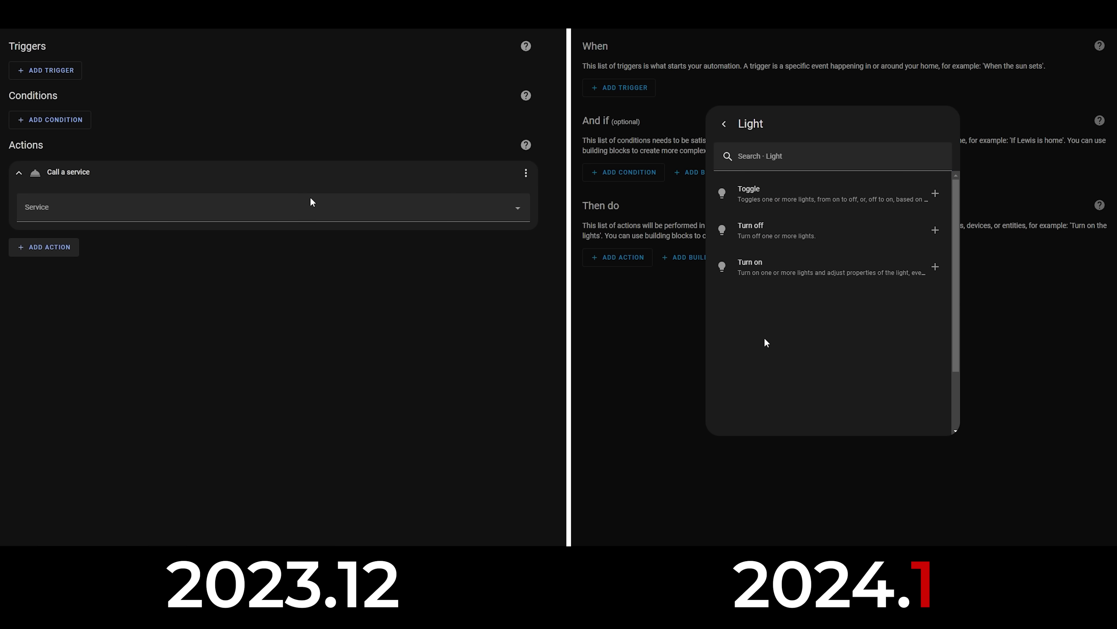
{"action": "left_click", "coordinate": [771, 274]}
{"action": "left_click", "coordinate": [232, 204]}
{"action": "type", "text": "light.turn"}
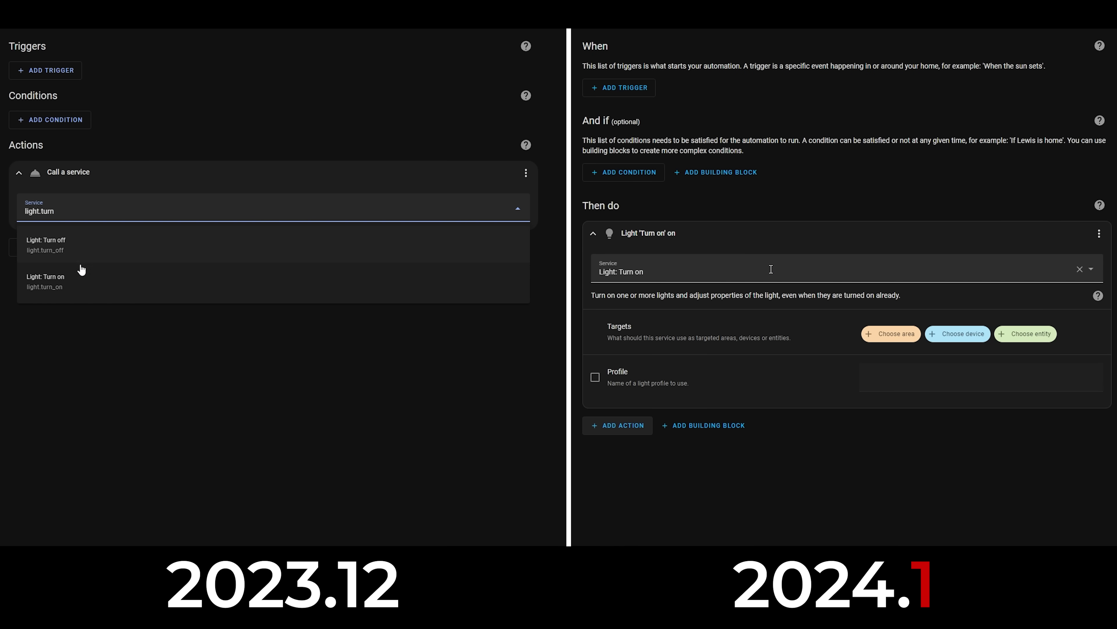
{"action": "left_click", "coordinate": [81, 278]}
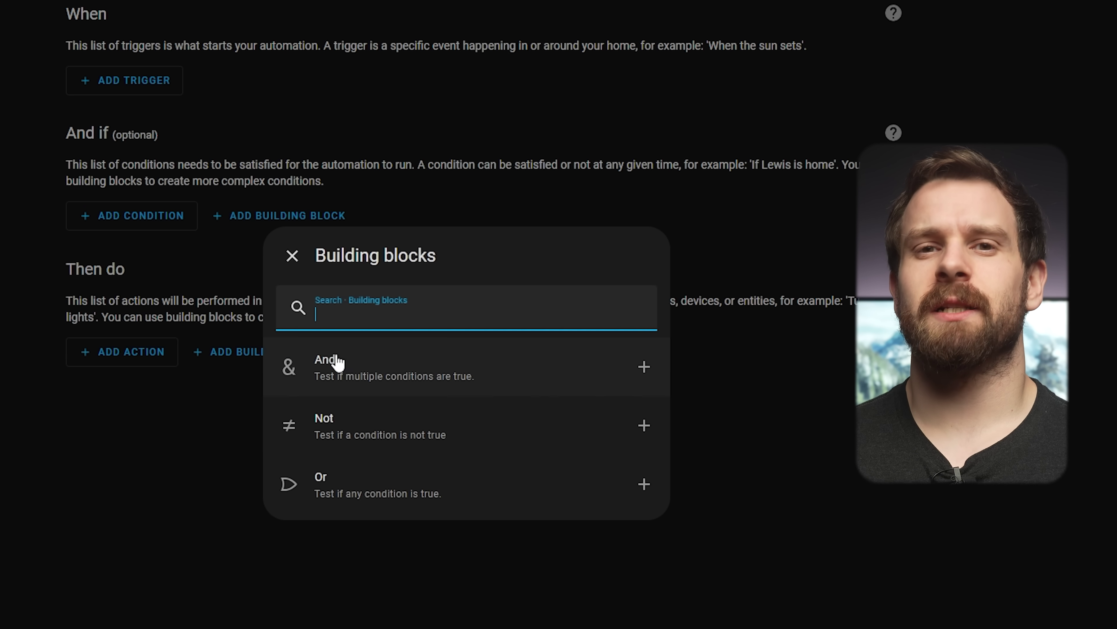
- Look through the action building blocks, then scroll the action categories and open Other
{"action": "left_click", "coordinate": [101, 321]}
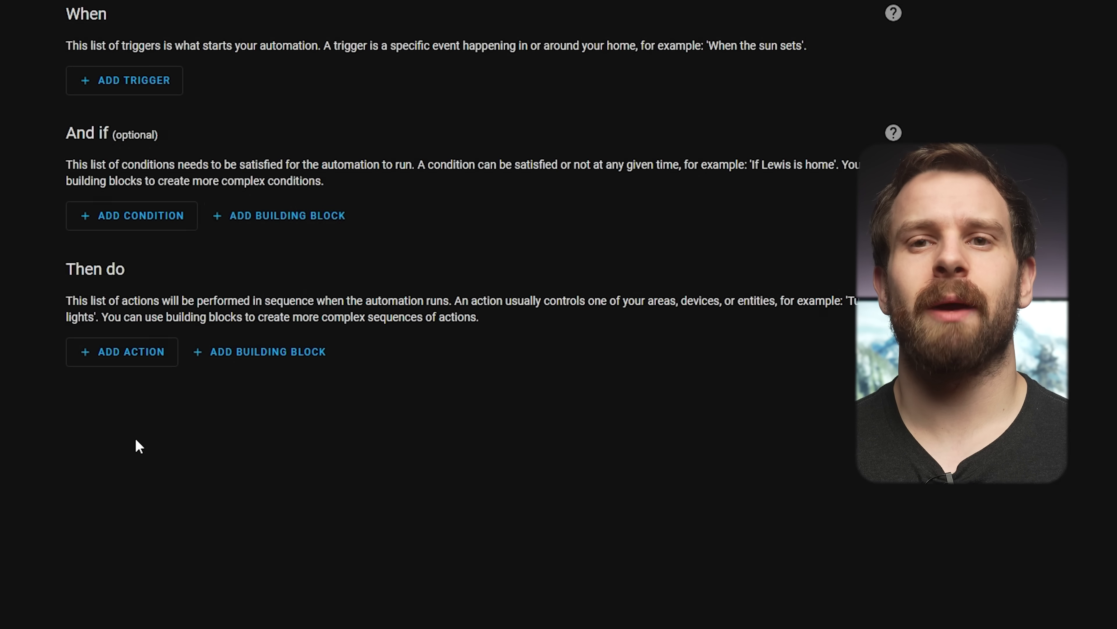
{"action": "left_click", "coordinate": [281, 357]}
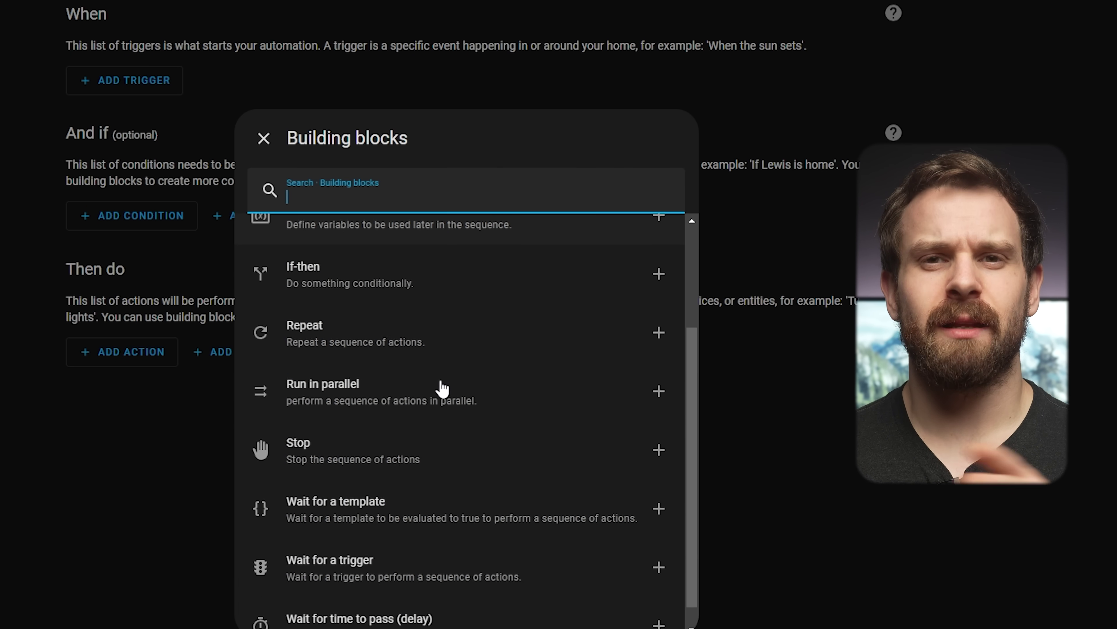
{"action": "left_click", "coordinate": [127, 500]}
{"action": "left_click", "coordinate": [155, 350]}
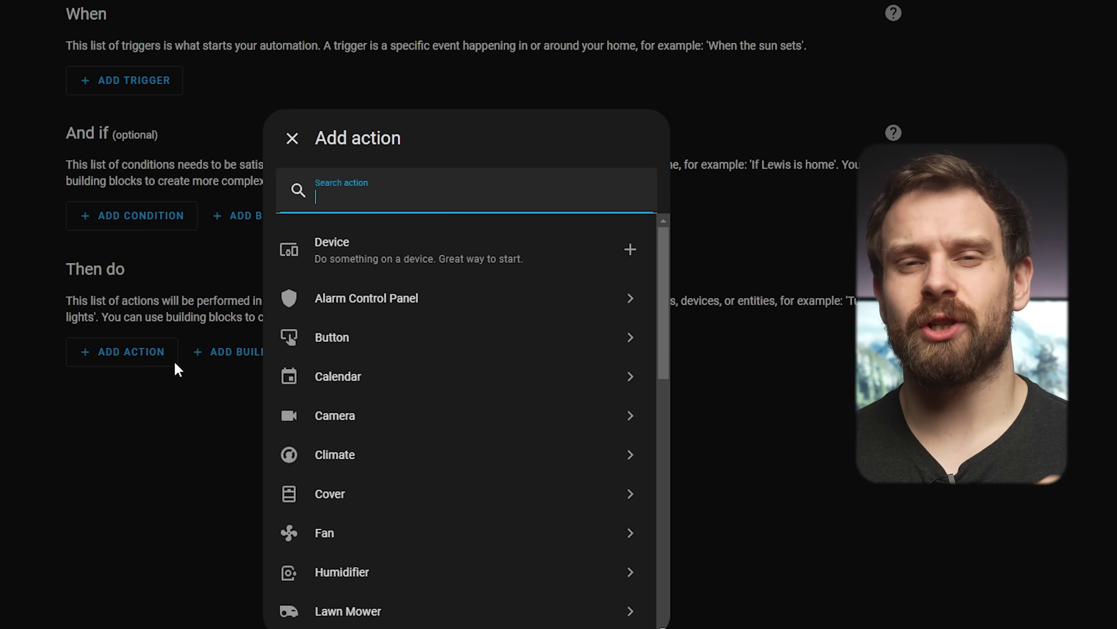
{"action": "scroll", "coordinate": [508, 457], "scroll_direction": "down", "scroll_amount": 10}
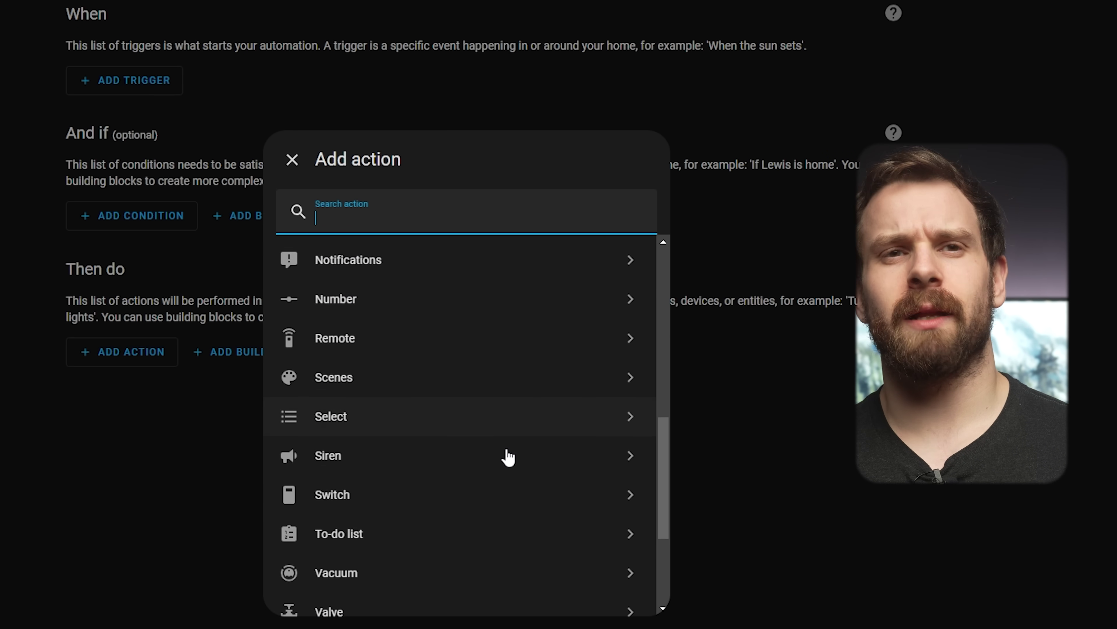
{"action": "scroll", "coordinate": [508, 457], "scroll_direction": "down", "scroll_amount": 3}
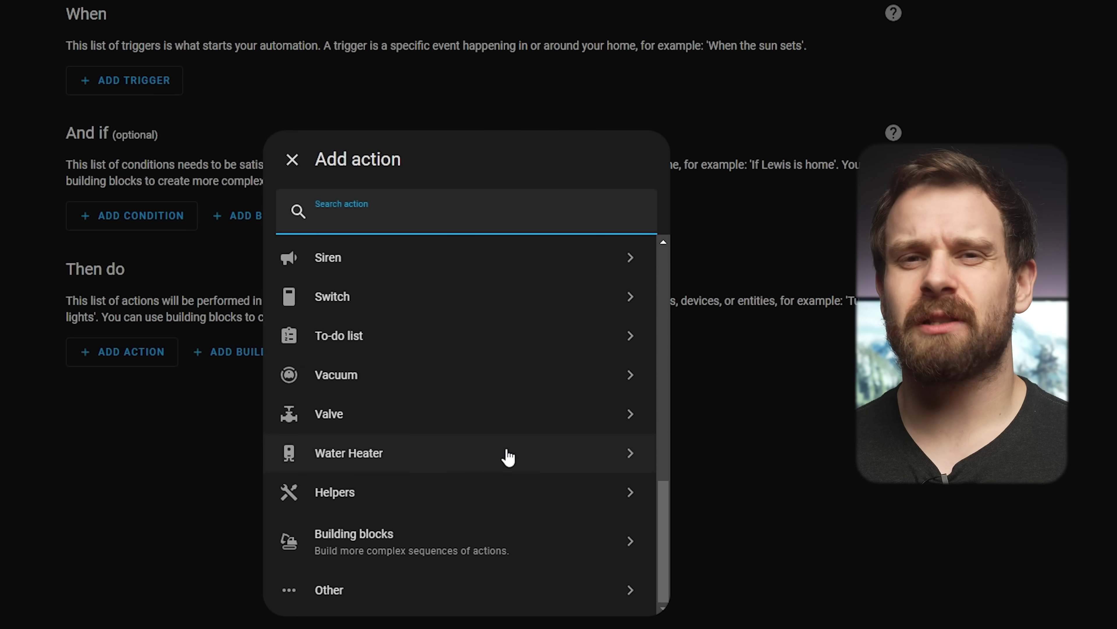
{"action": "left_click", "coordinate": [477, 602]}
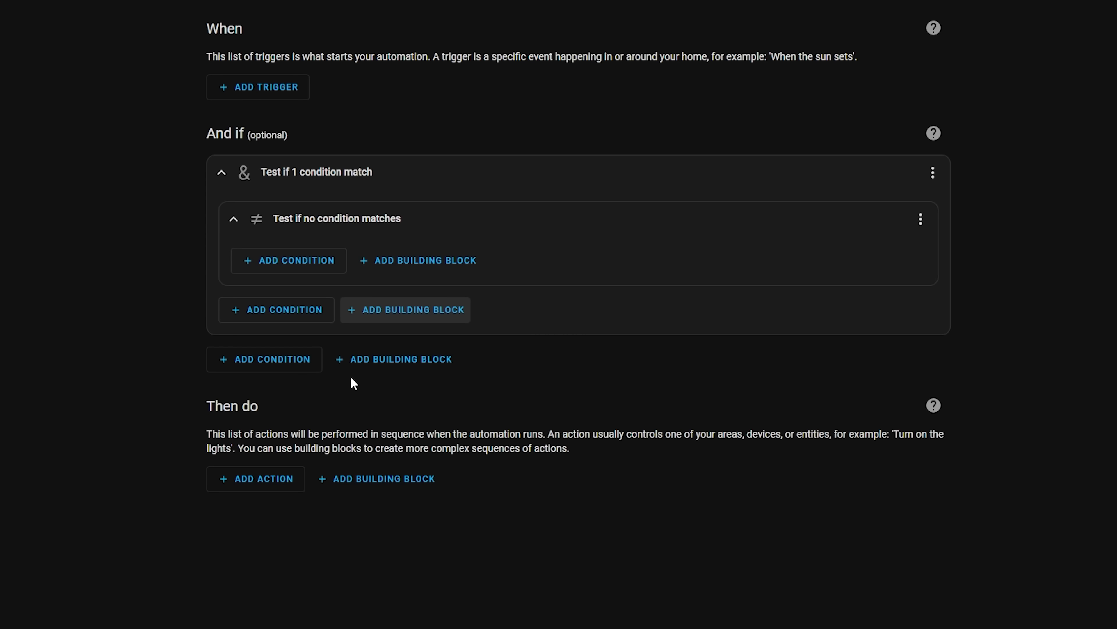
- Nest an Or block inside the And block, then an And block inside that Or
{"action": "left_click", "coordinate": [448, 313]}
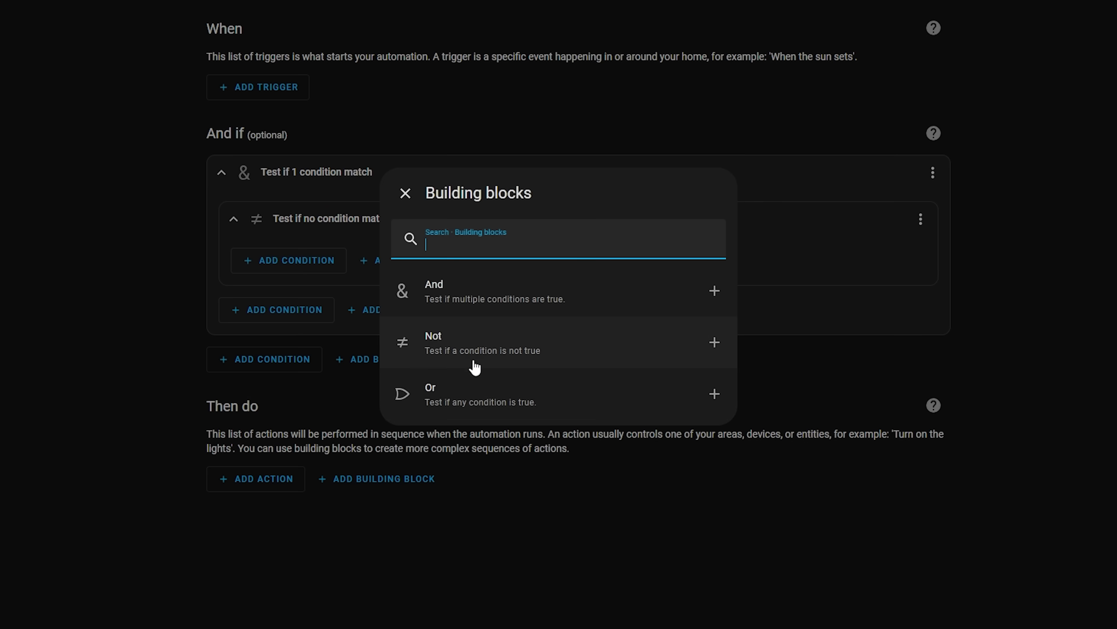
{"action": "left_click", "coordinate": [479, 390]}
{"action": "left_click", "coordinate": [444, 369]}
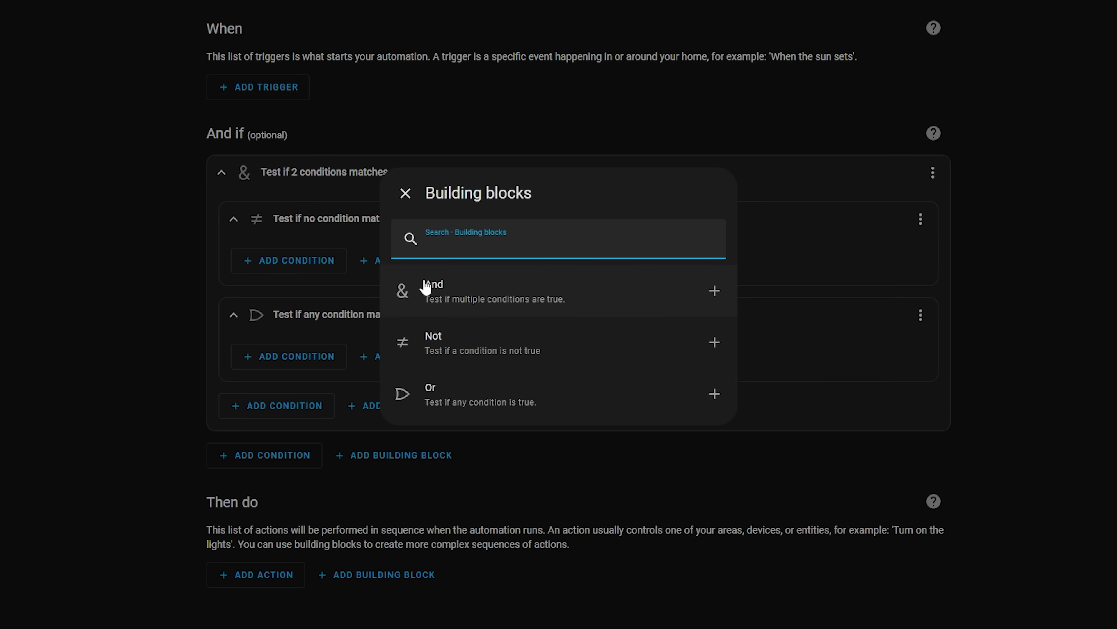
{"action": "left_click", "coordinate": [701, 291]}
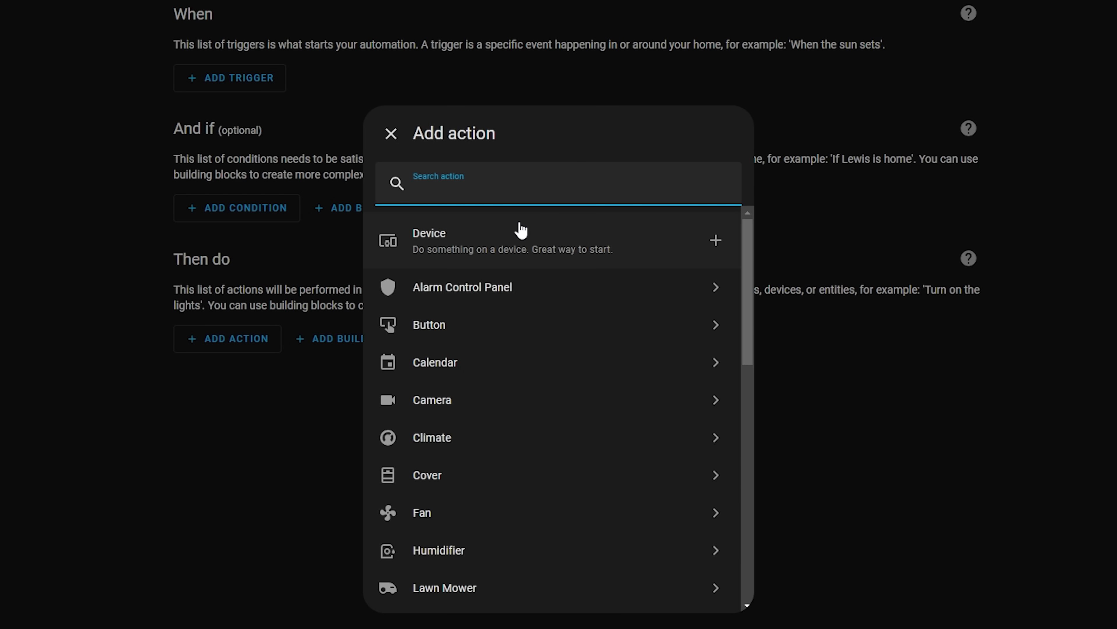
- Search the actions for 'call' and add an empty Call service action
{"action": "type", "text": "call"}
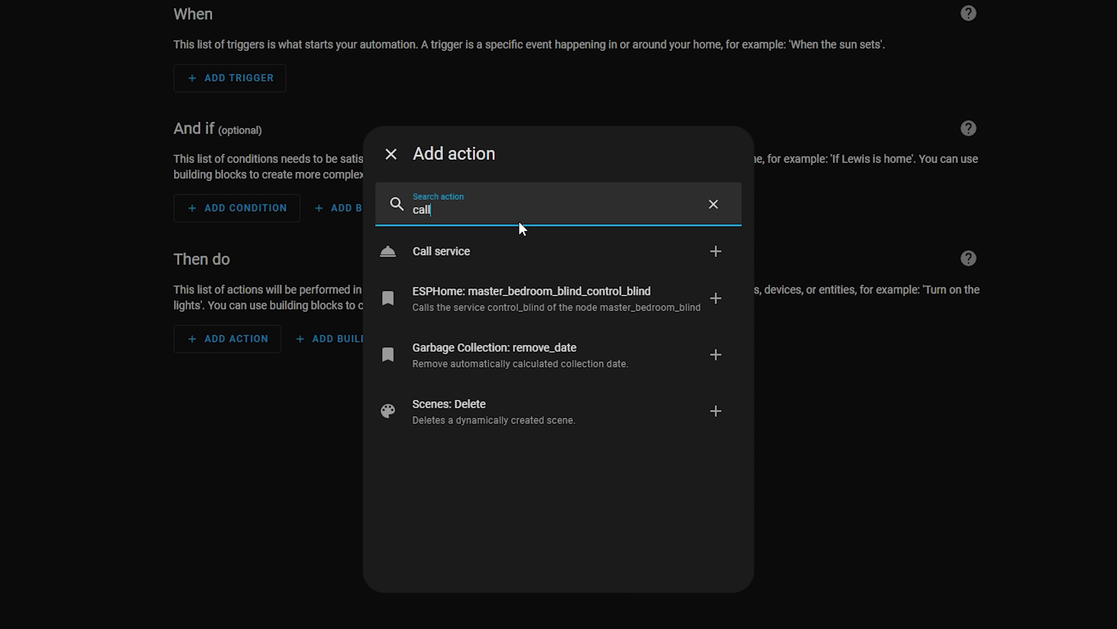
{"action": "left_click", "coordinate": [465, 263]}
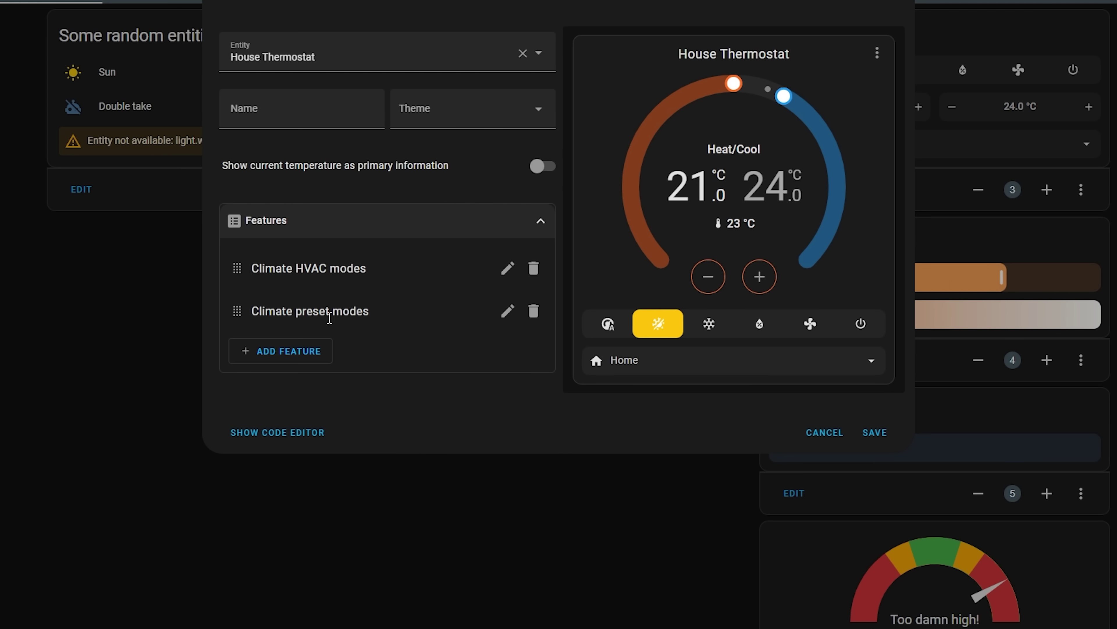
- Add Climate fan modes to the House Thermostat card, save it, and open its fan-mode dropdown
{"action": "left_click", "coordinate": [313, 357]}
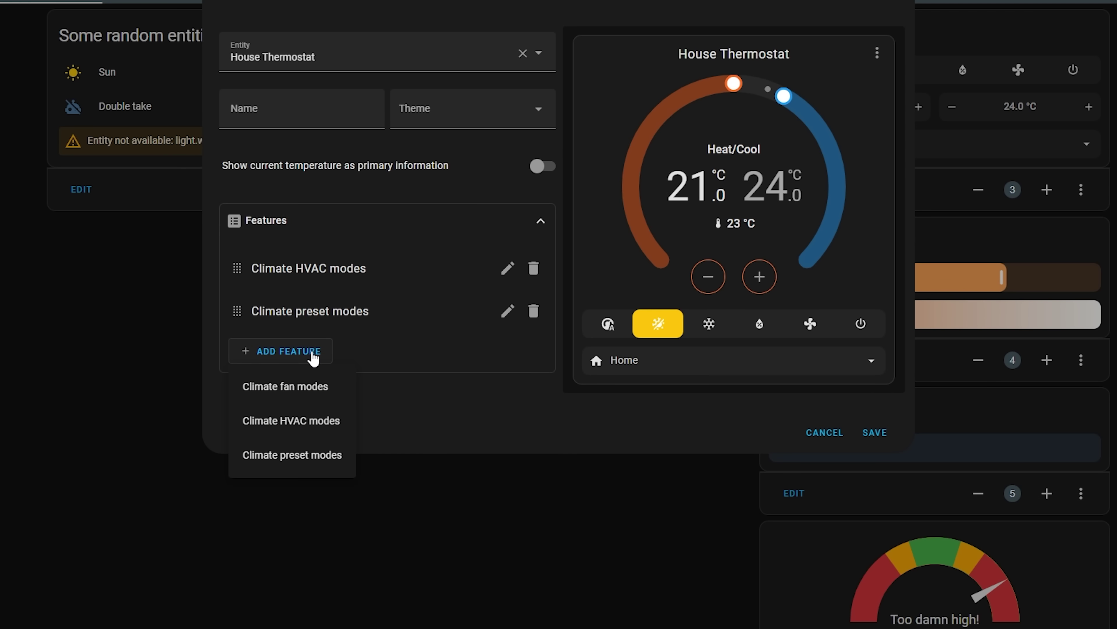
{"action": "left_click", "coordinate": [328, 401]}
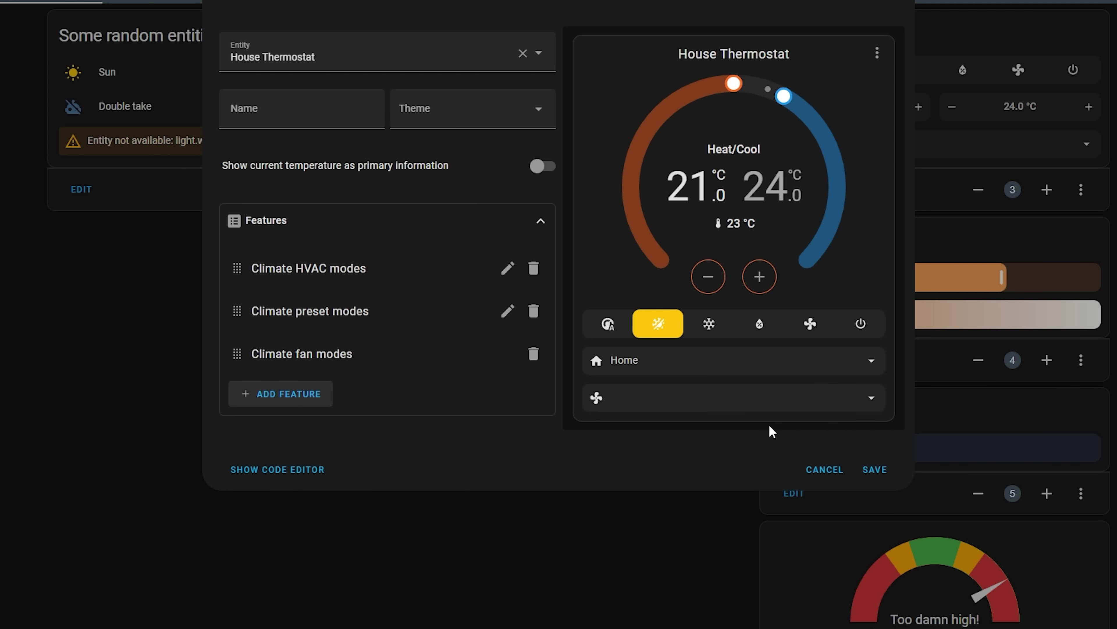
{"action": "left_click", "coordinate": [874, 469]}
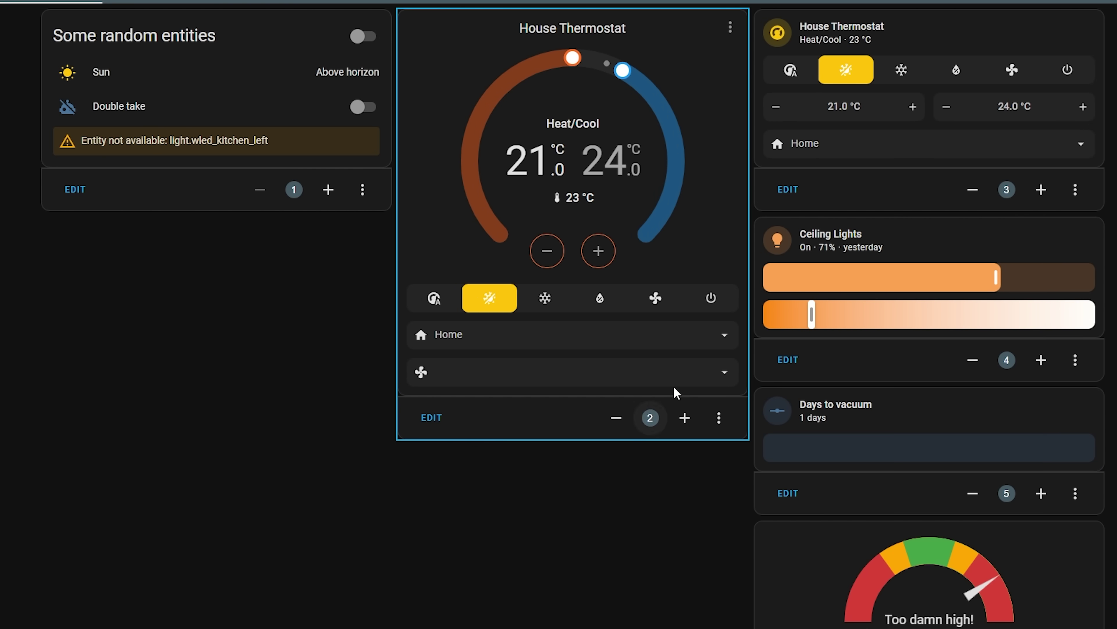
{"action": "left_click", "coordinate": [725, 374]}
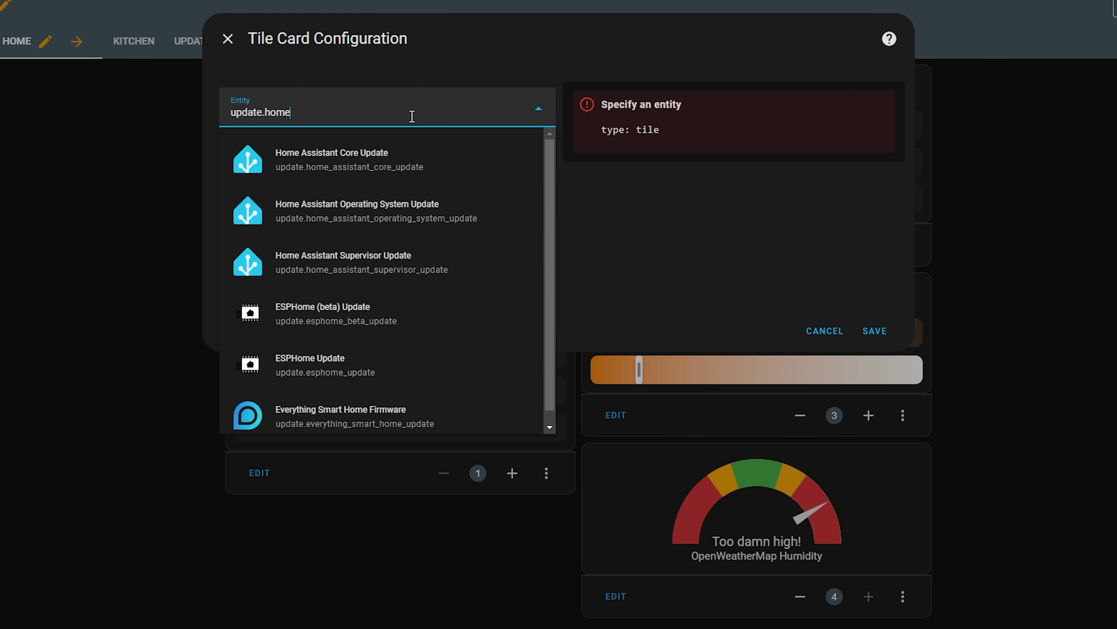
- Give the Home Assistant Core Update tile the Update actions feature, then install the update via the backup prompt
{"action": "left_click", "coordinate": [385, 162]}
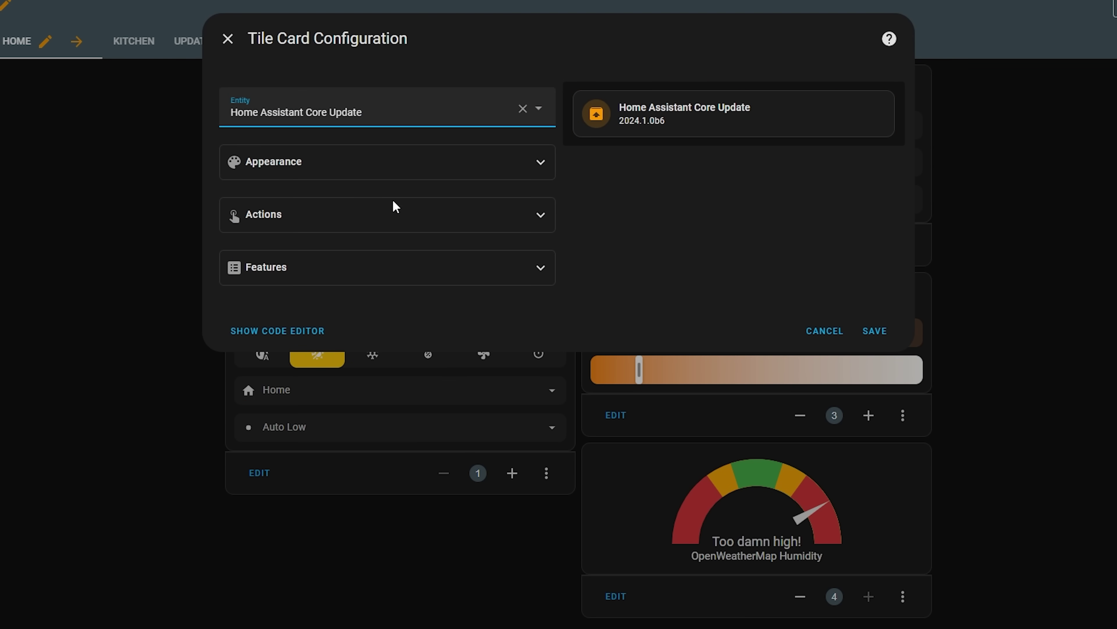
{"action": "left_click", "coordinate": [380, 275]}
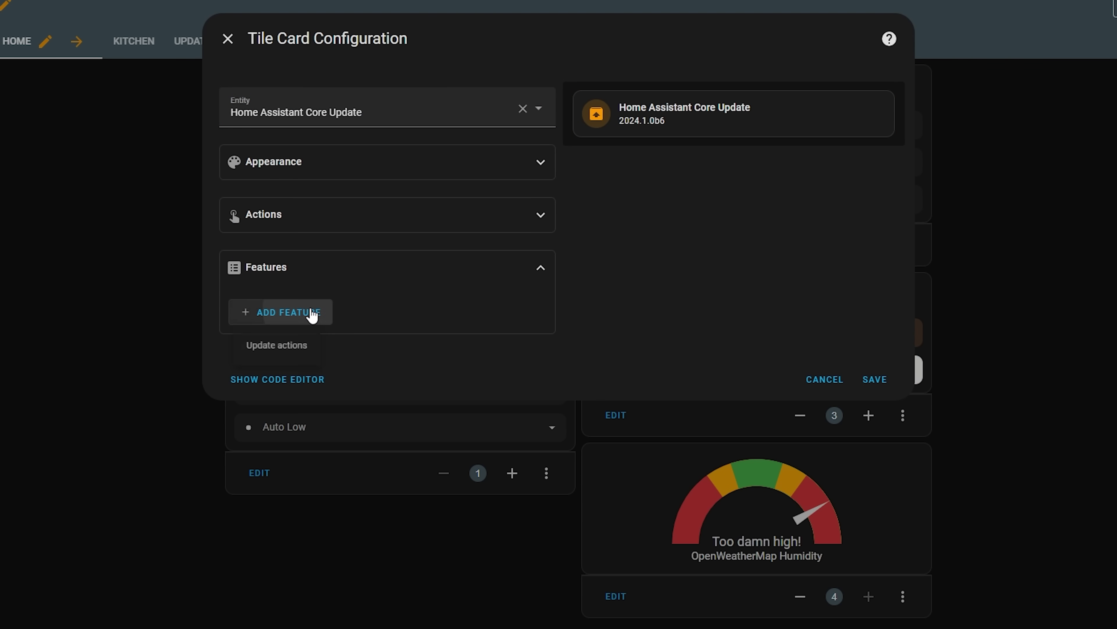
{"action": "left_click", "coordinate": [300, 350]}
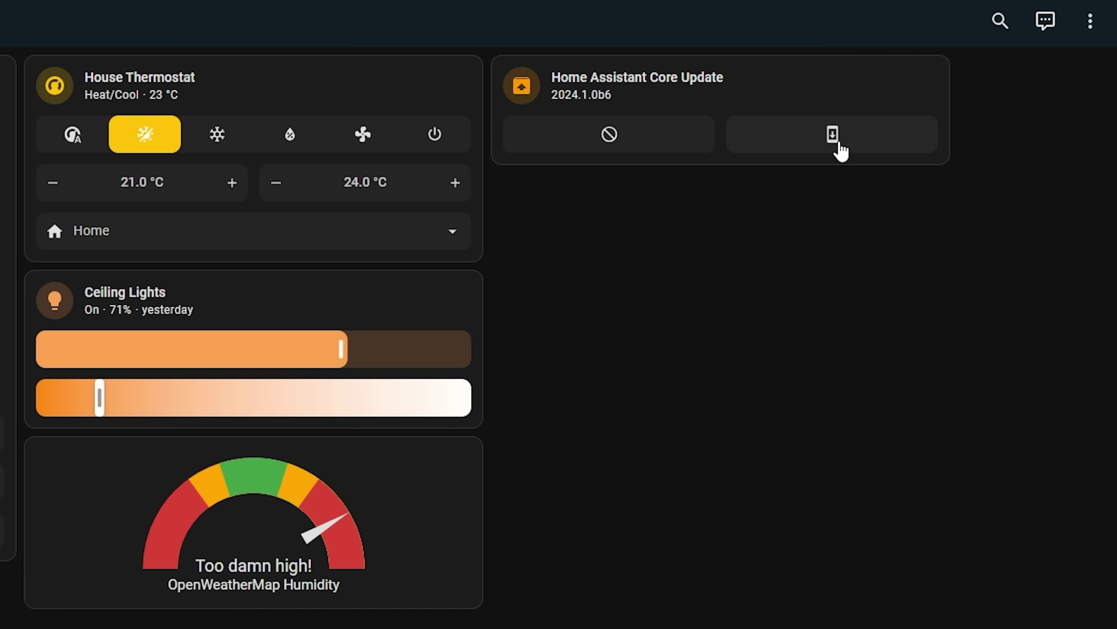
{"action": "left_click", "coordinate": [841, 151]}
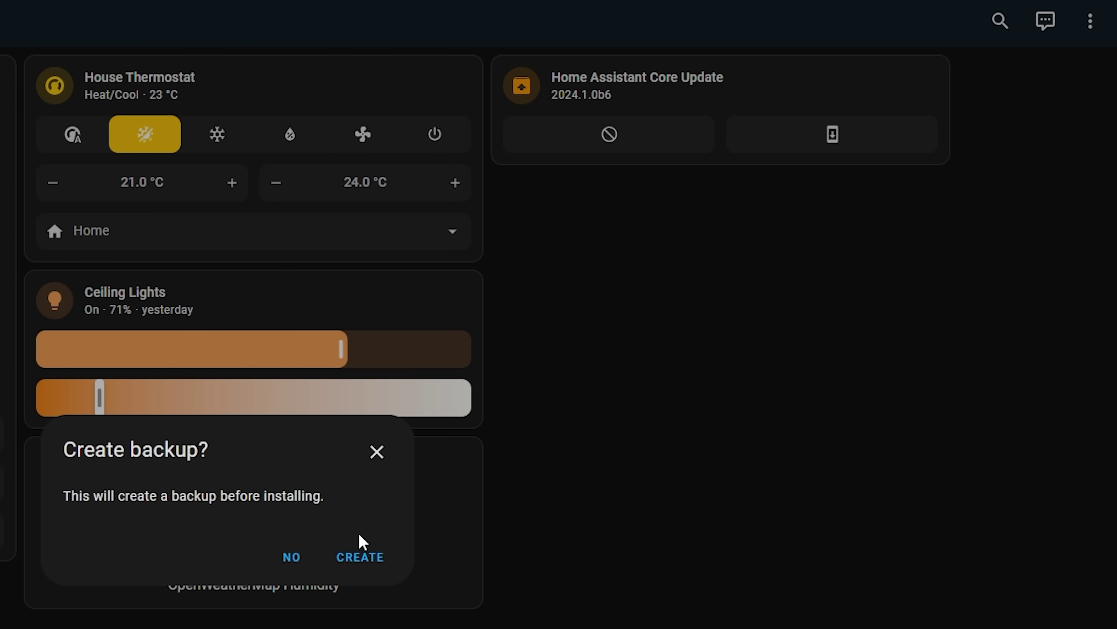
{"action": "left_click", "coordinate": [367, 557]}
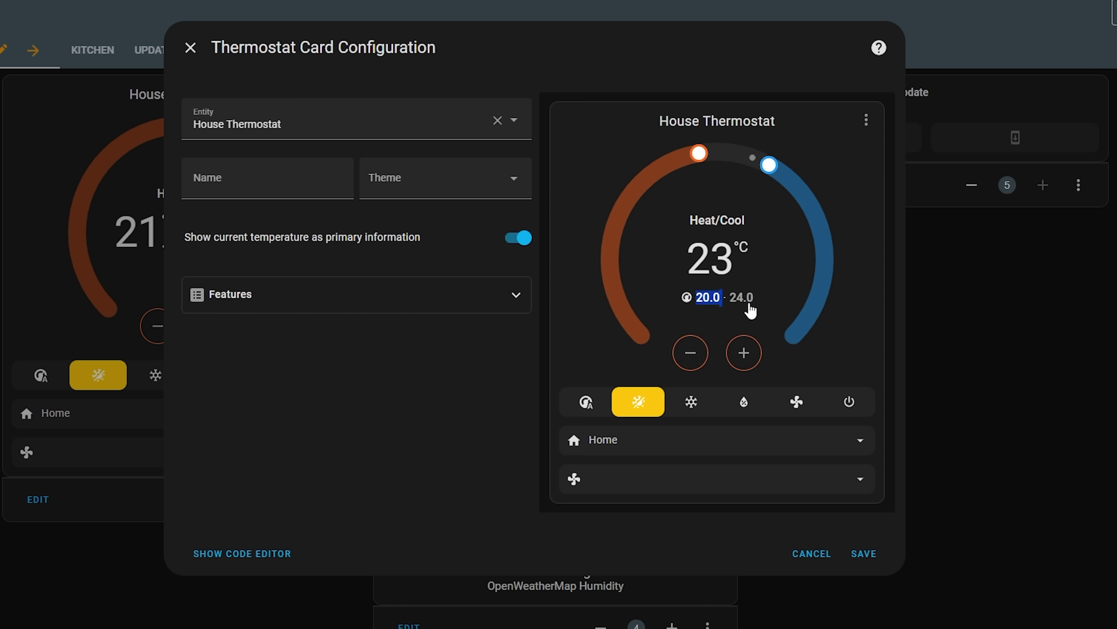
- Switch 'Show current temperature as primary information' off and back on, keeping 23 °C as the main reading
{"action": "left_click", "coordinate": [520, 240]}
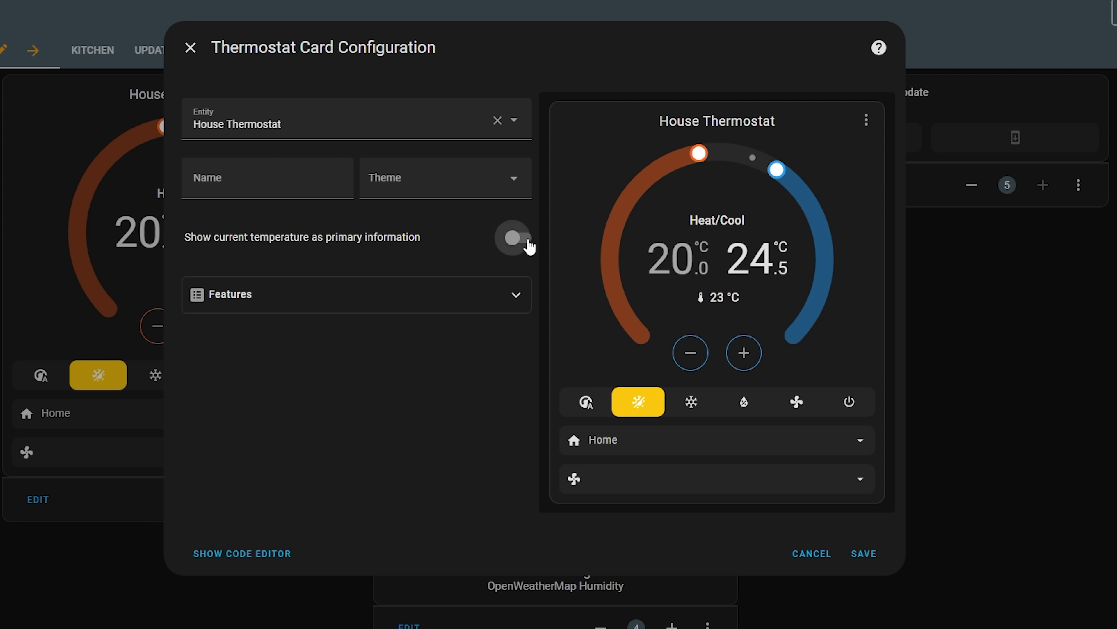
{"action": "left_click", "coordinate": [528, 245]}
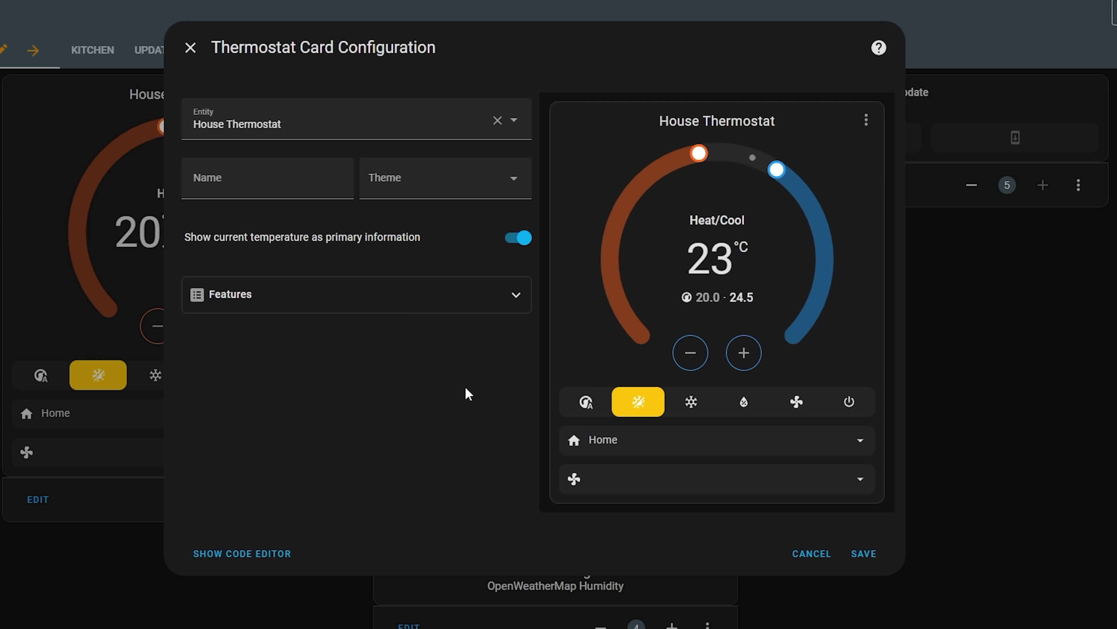